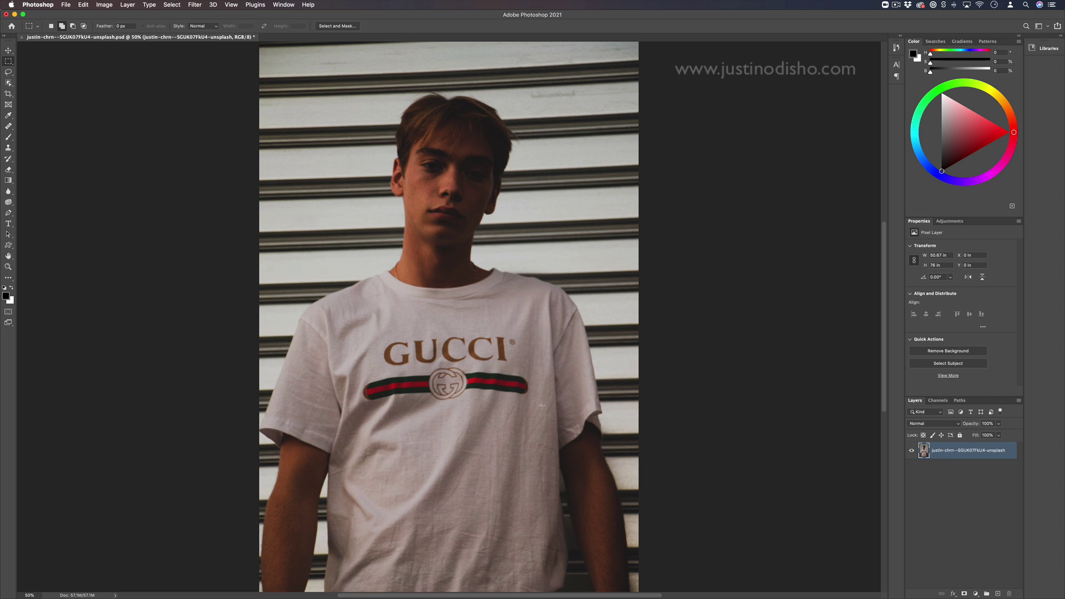
# - Draw a rectangular marquee around the GUCCI logo, then deselect it
pyautogui.rightClick(8, 62)
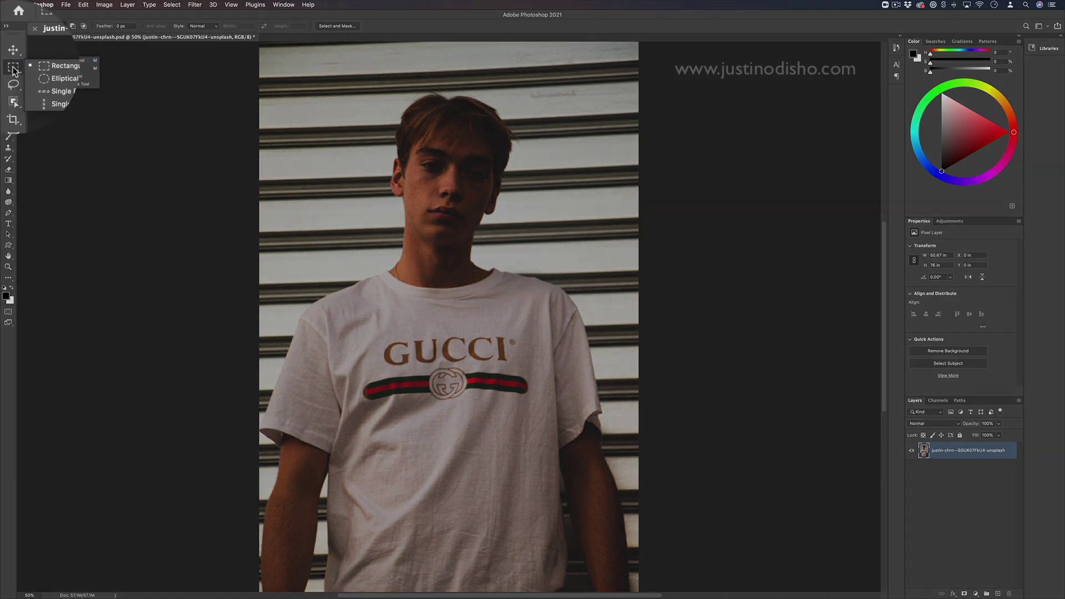
pyautogui.click(56, 59)
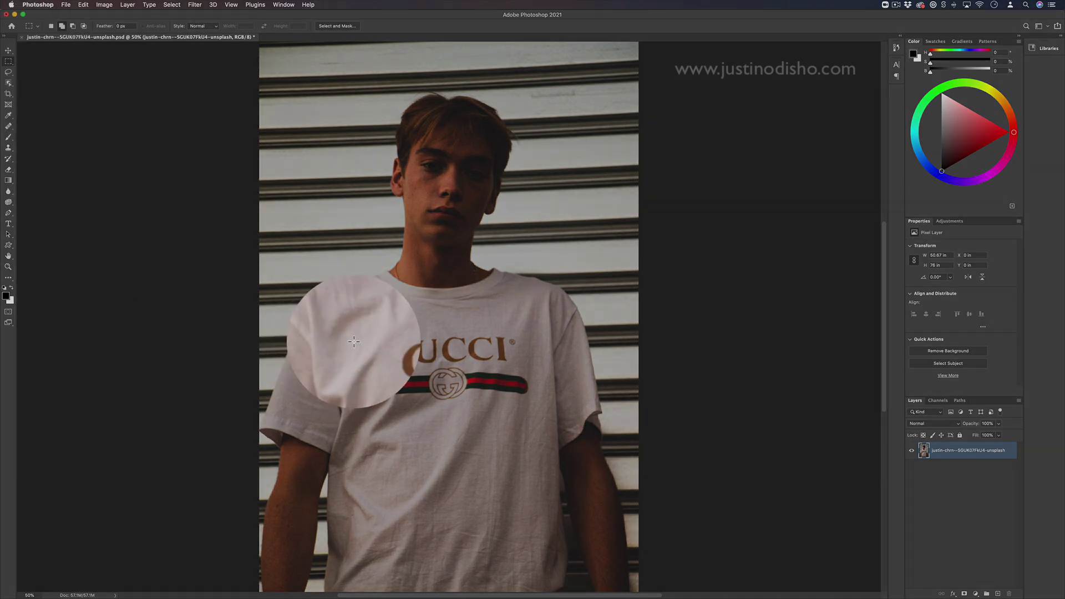
pyautogui.moveTo(358, 332); pyautogui.dragTo(540, 411)
pyautogui.rightClick(518, 389)
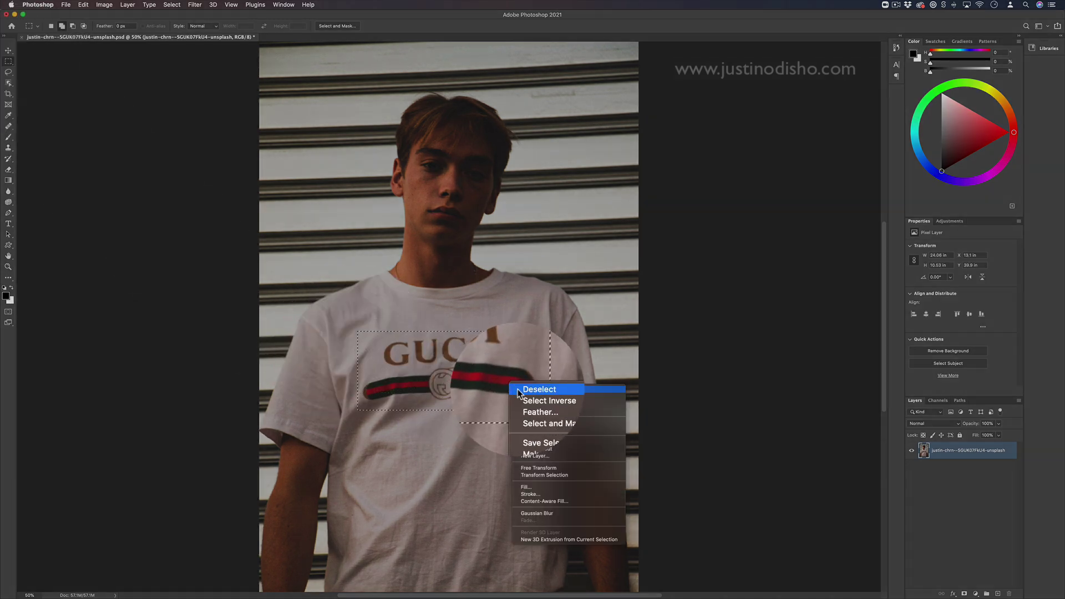
pyautogui.click(533, 389)
# - Trace a freehand Lasso selection around the GUCCI logo and stripe
pyautogui.click(8, 72)
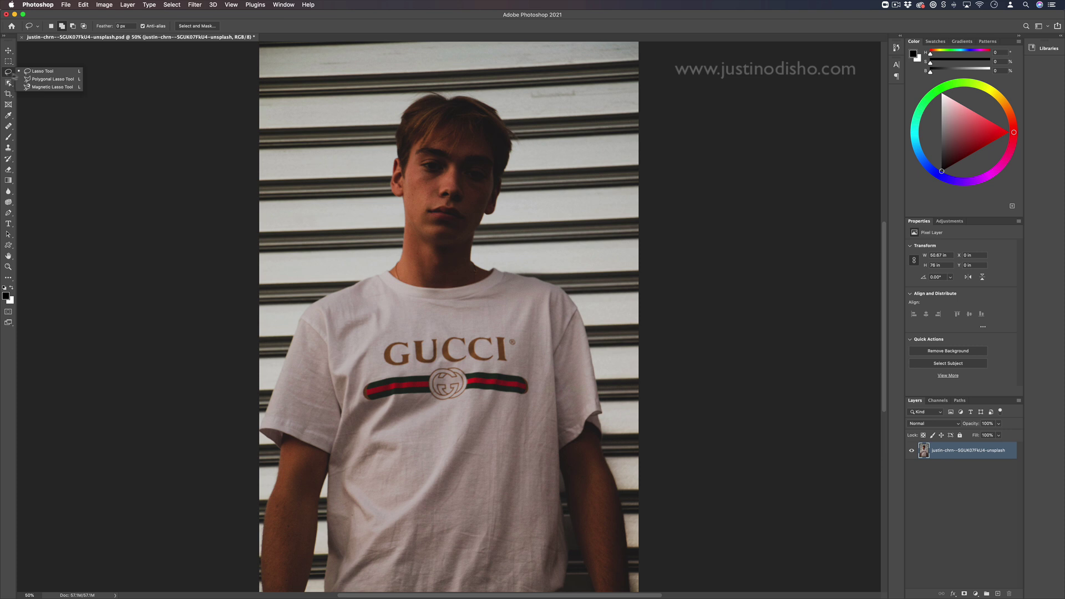
pyautogui.click(50, 73)
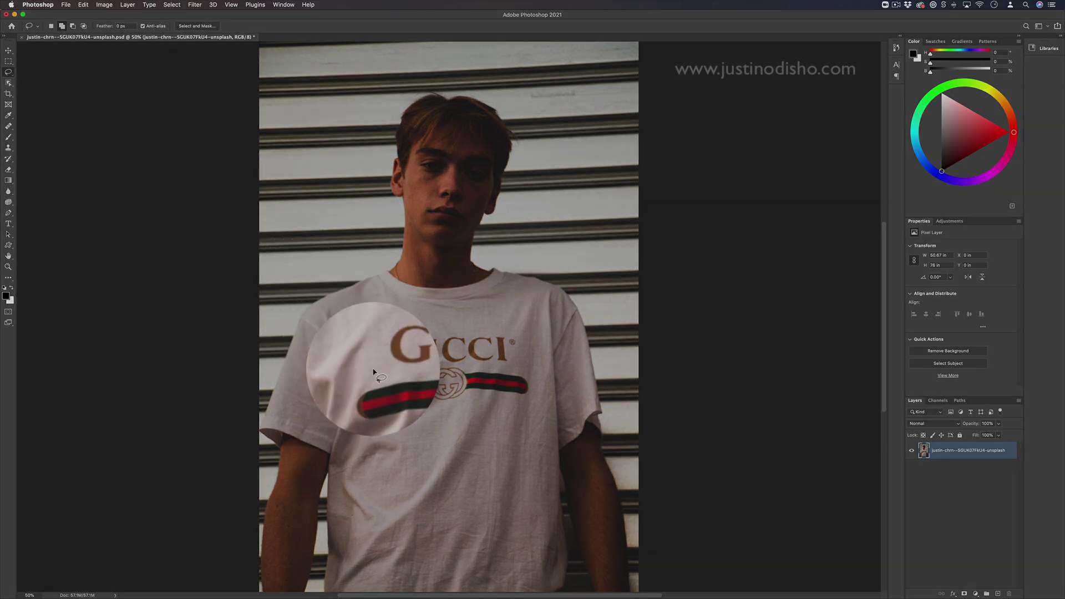
pyautogui.moveTo(387, 358)
pyautogui.mouseDown()
pyautogui.moveTo(353, 388)
pyautogui.moveTo(356, 405)
pyautogui.moveTo(501, 412)
pyautogui.moveTo(535, 401)
pyautogui.moveTo(540, 378)
pyautogui.moveTo(523, 340)
pyautogui.mouseUp()
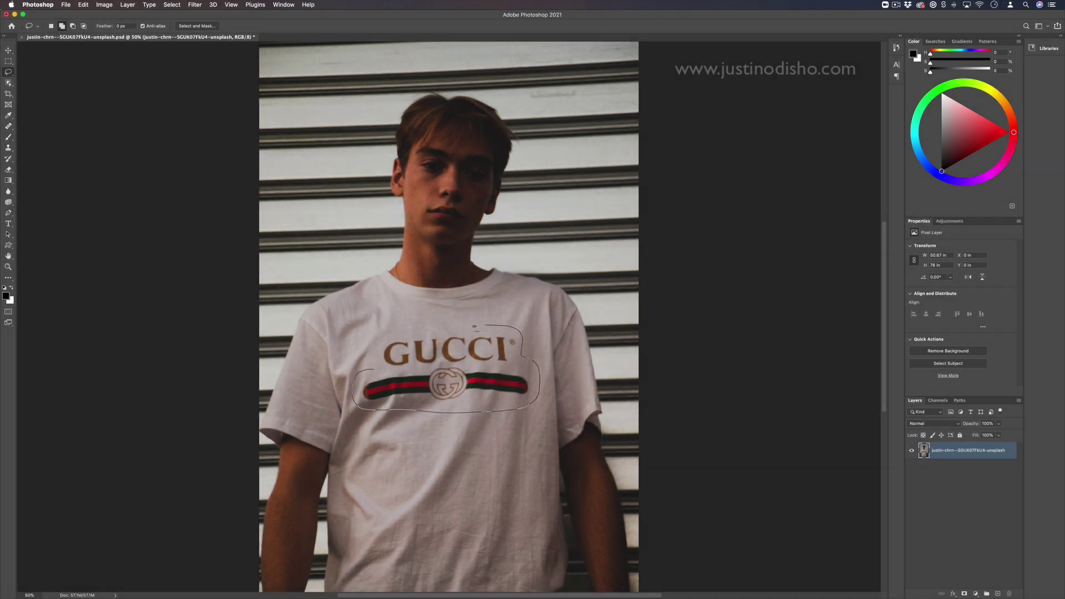
pyautogui.moveTo(366, 356); pyautogui.dragTo(369, 358)
# - Content-Aware Fill the logo selection, then deselect
pyautogui.rightClick(488, 344)
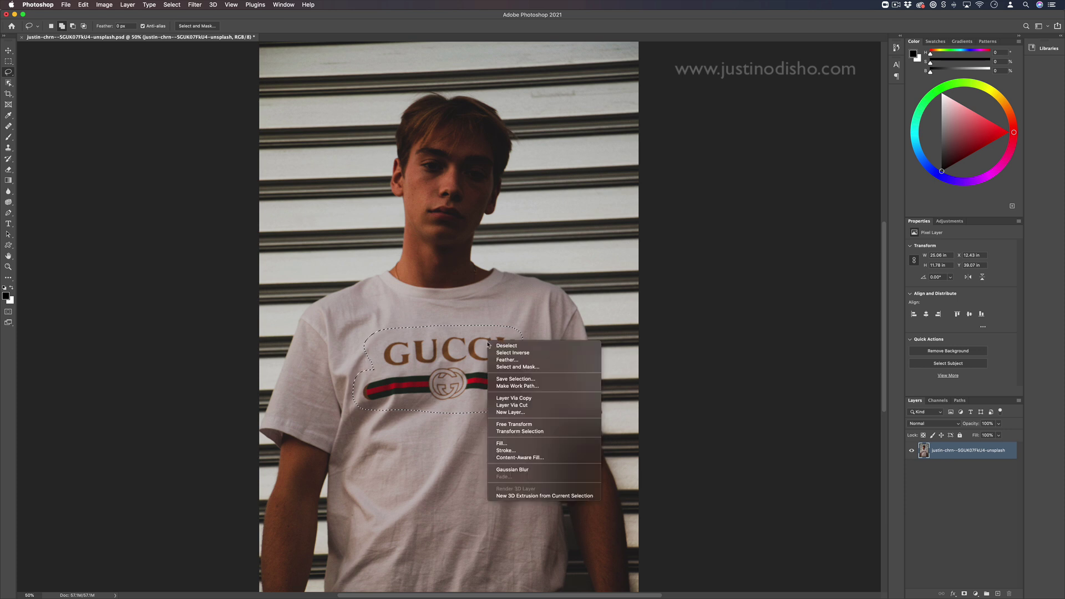
pyautogui.click(520, 448)
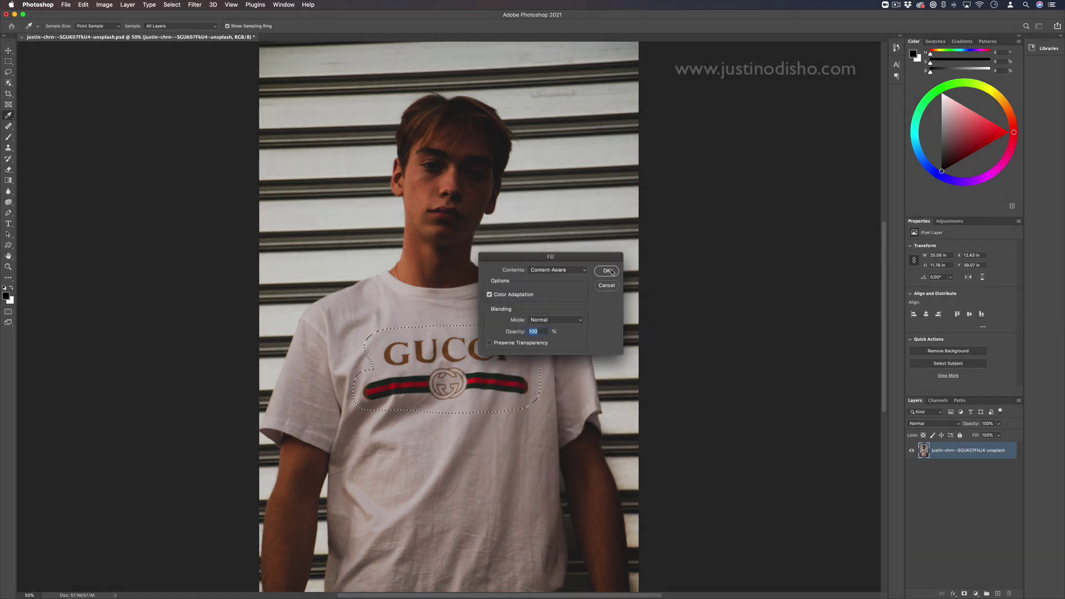
pyautogui.click(611, 270)
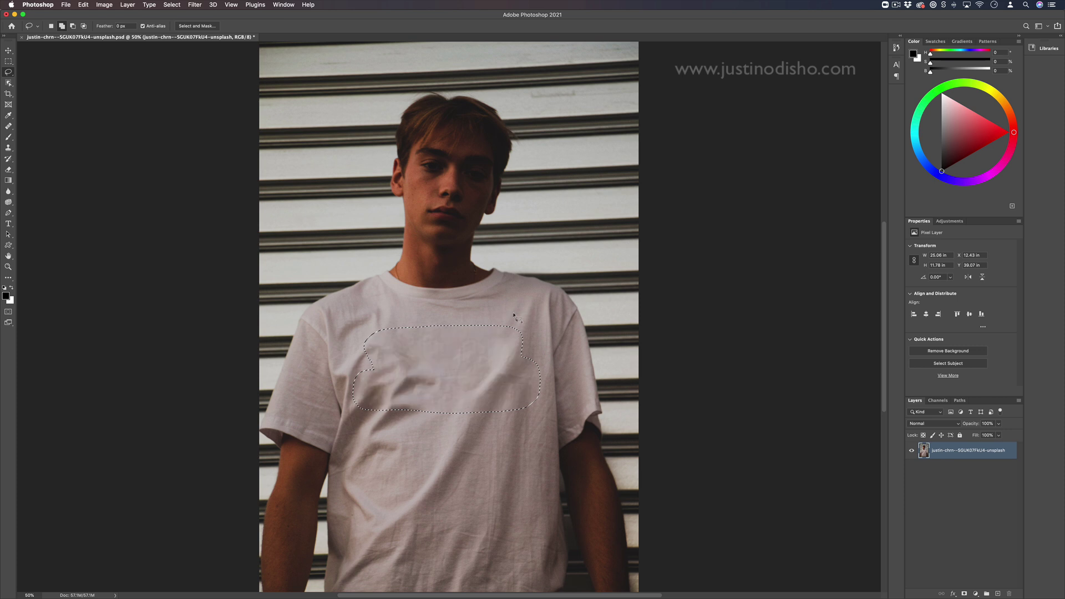
pyautogui.rightClick(494, 325)
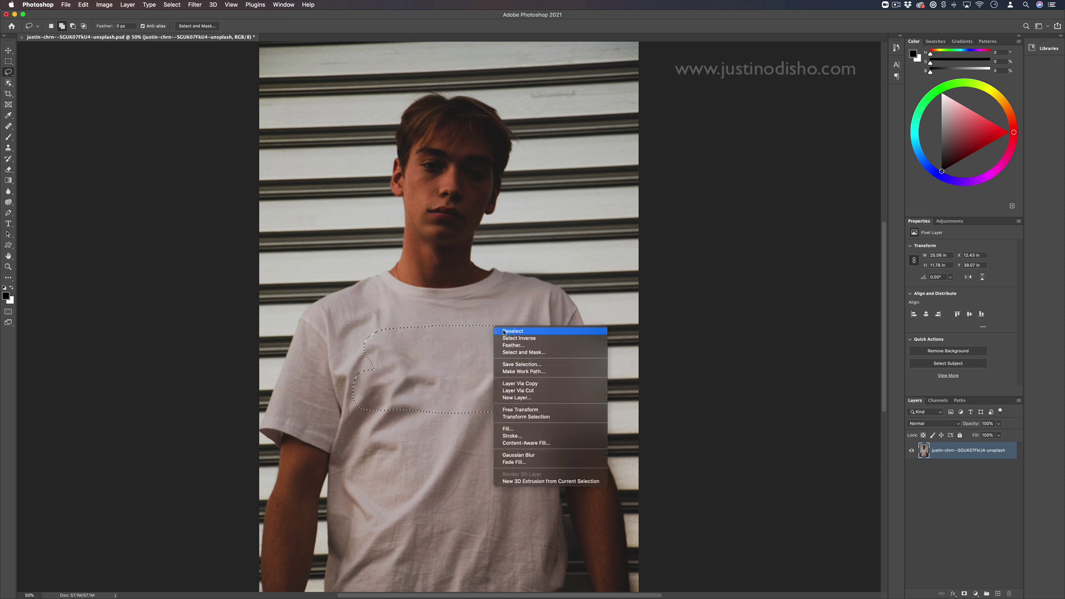
pyautogui.click(516, 331)
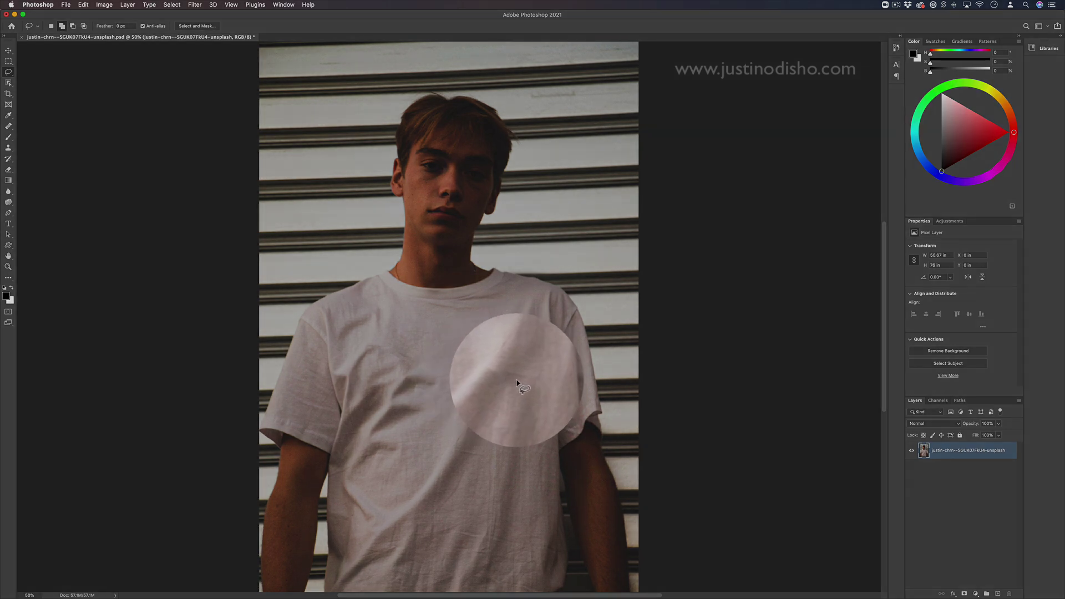
# - Lasso the leftover mark, Content-Aware Fill it, and deselect
pyautogui.moveTo(516, 368)
pyautogui.mouseDown()
pyautogui.moveTo(498, 368)
pyautogui.moveTo(525, 383)
pyautogui.mouseUp()
pyautogui.rightClick(510, 375)
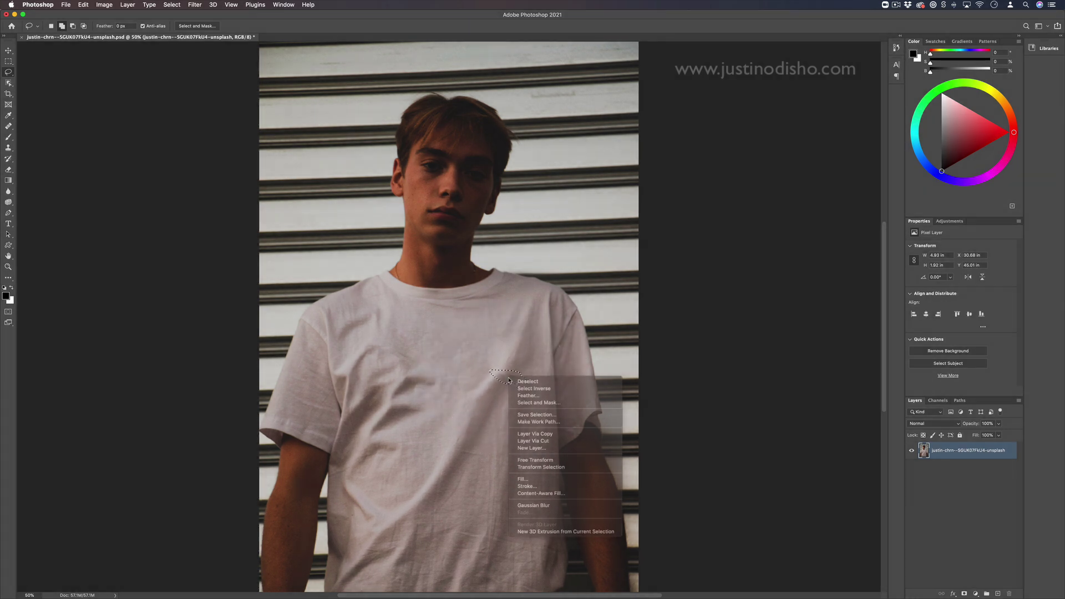
pyautogui.click(533, 479)
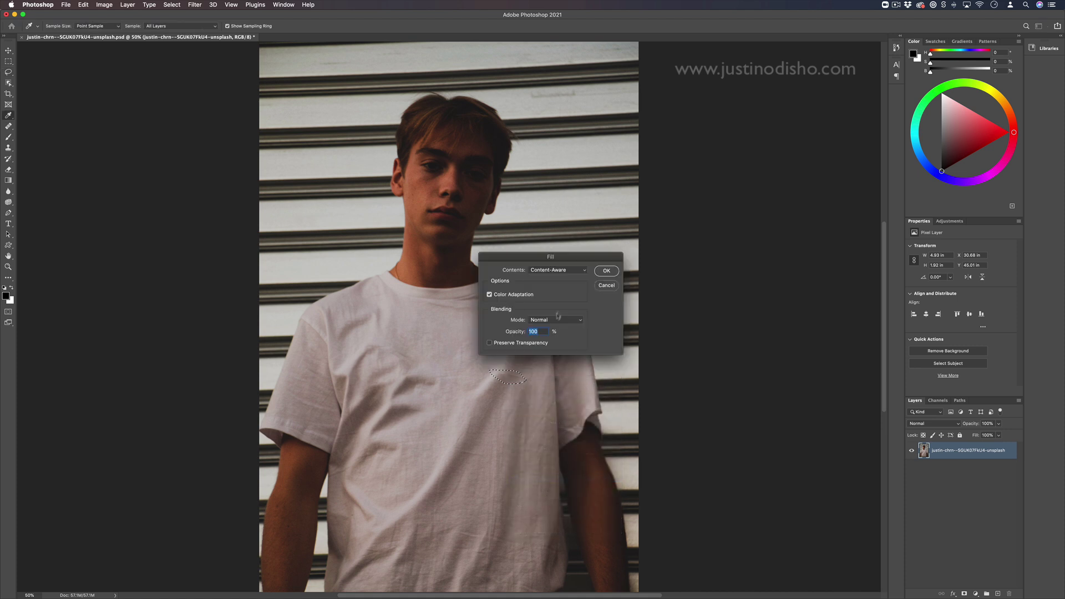
pyautogui.click(607, 271)
pyautogui.rightClick(517, 356)
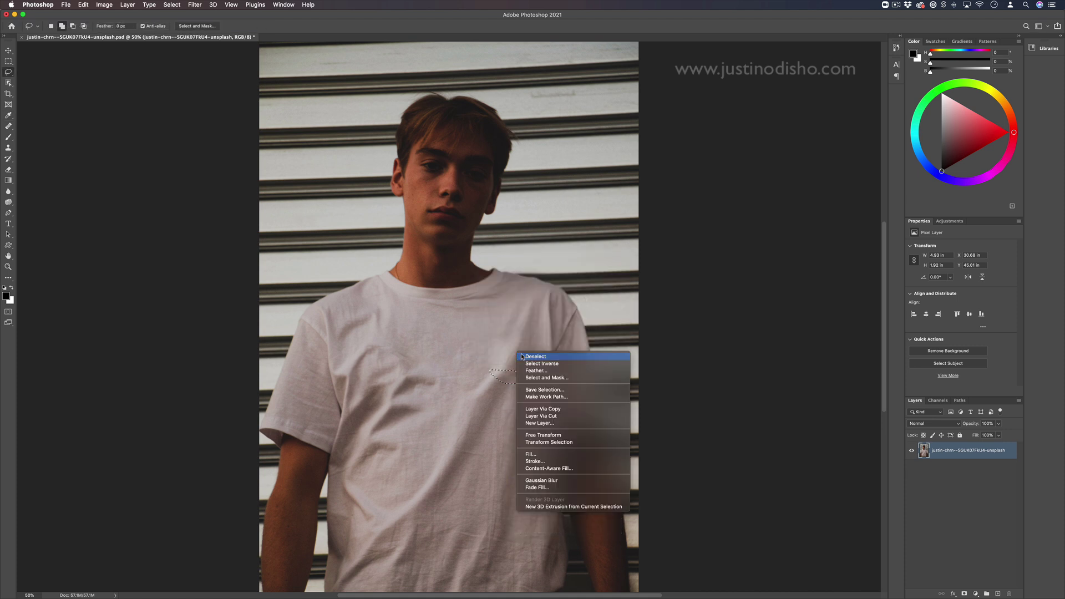
pyautogui.click(554, 356)
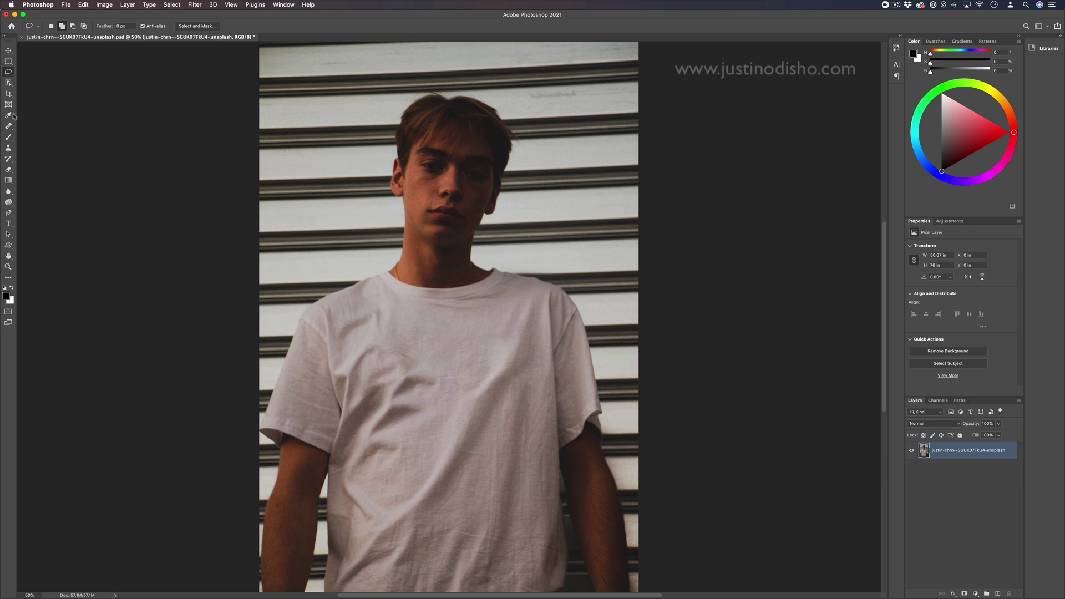
# - Pick the Clone Stamp Tool and check its brush size and hardness settings
pyautogui.click(8, 148)
pyautogui.rightClick(14, 148)
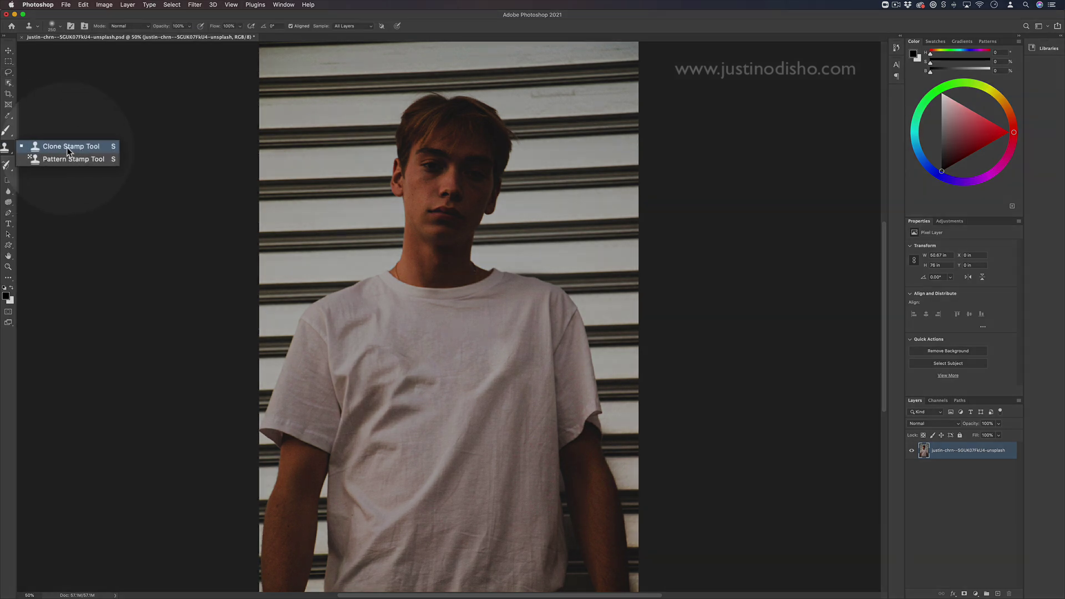
pyautogui.click(61, 145)
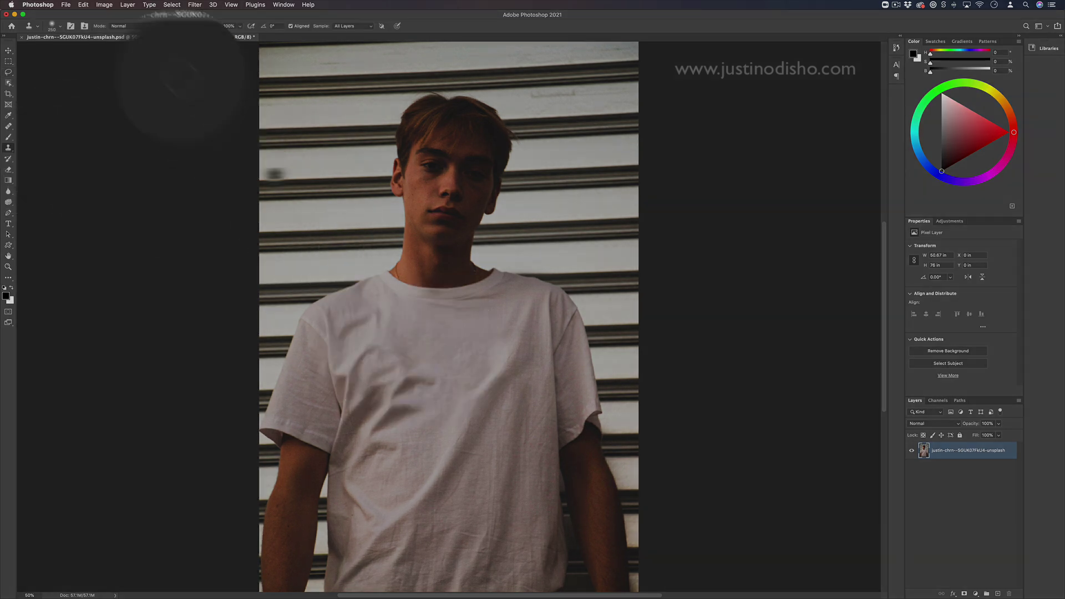
pyautogui.click(66, 45)
pyautogui.click(66, 45)
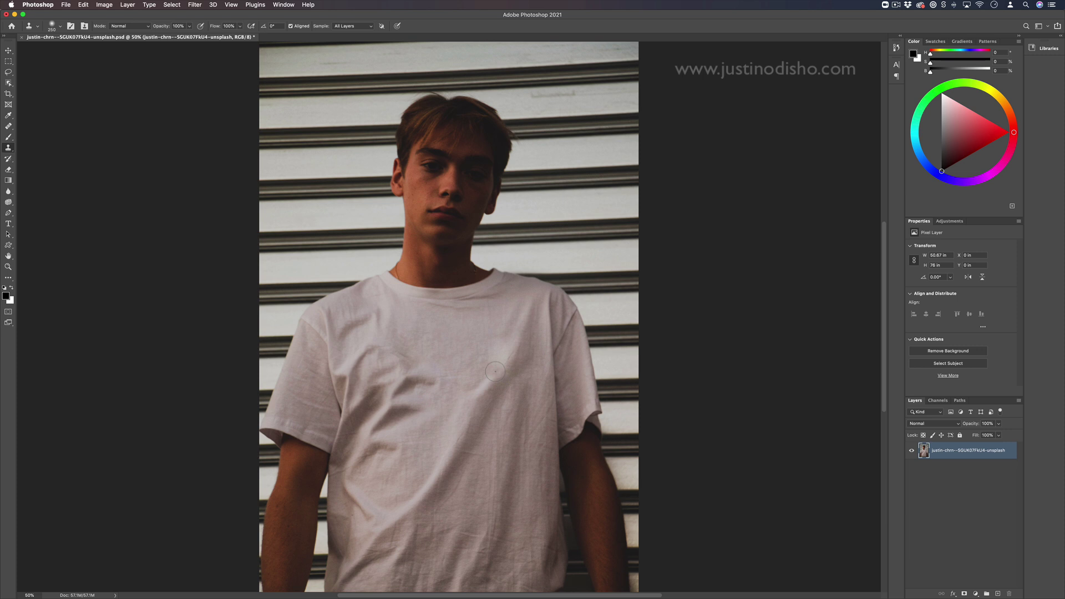
# - Place the smiley image and move it down onto the shirt, nudged slightly left
pyautogui.press('u')
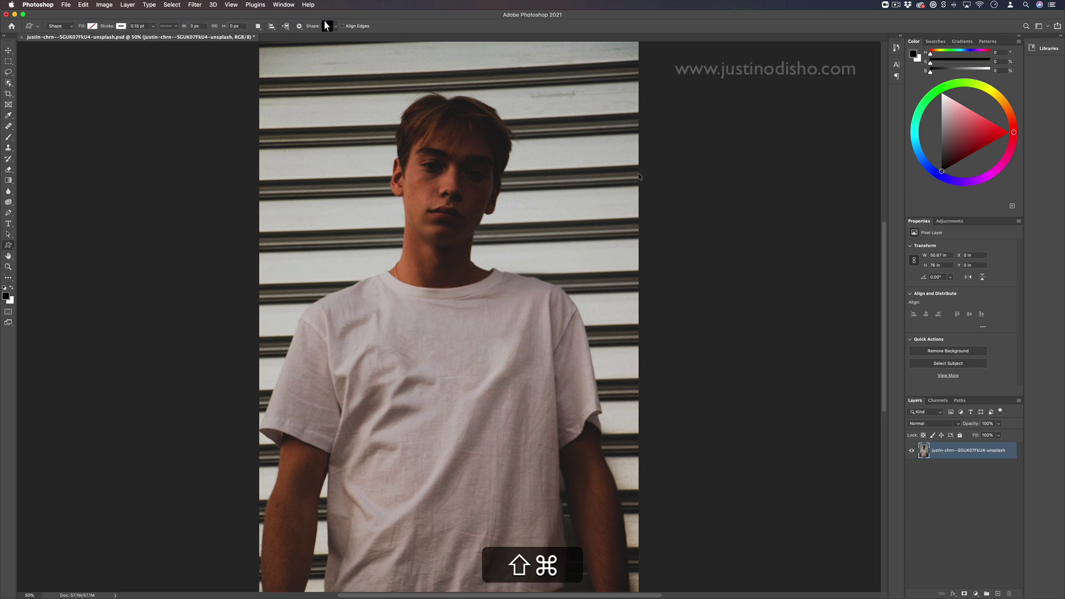
pyautogui.press('shift+super+v')
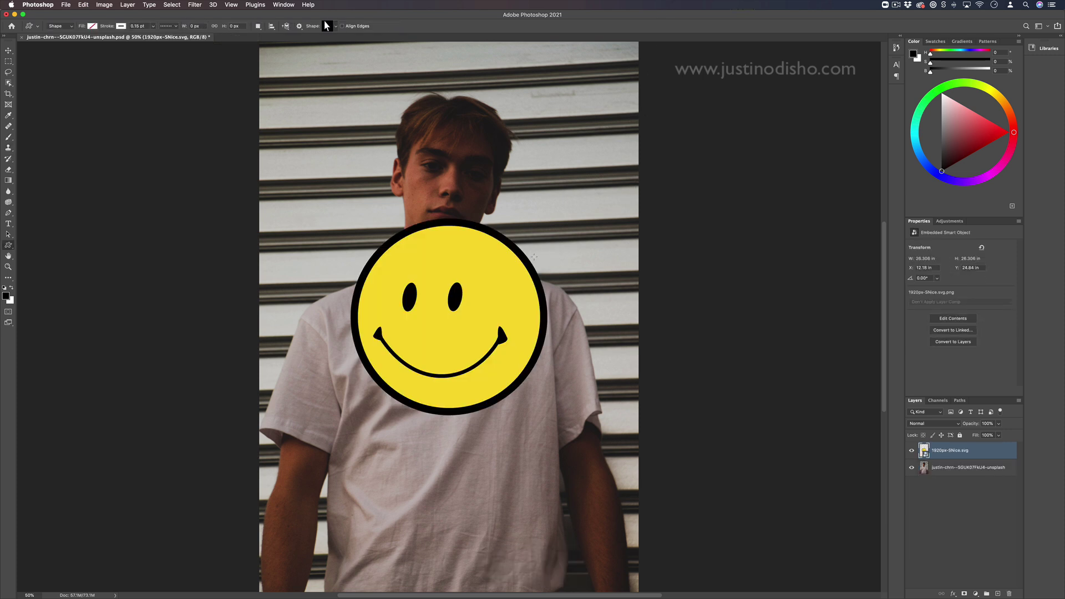
pyautogui.press('v')
pyautogui.moveTo(388, 266); pyautogui.dragTo(392, 321)
pyautogui.hotkey('shift', 'Left')
pyautogui.hotkey('shift', 'Left')
pyautogui.hotkey('shift', 'Left')
pyautogui.hotkey('shift', 'Left')
pyautogui.hotkey('shift', 'Left')
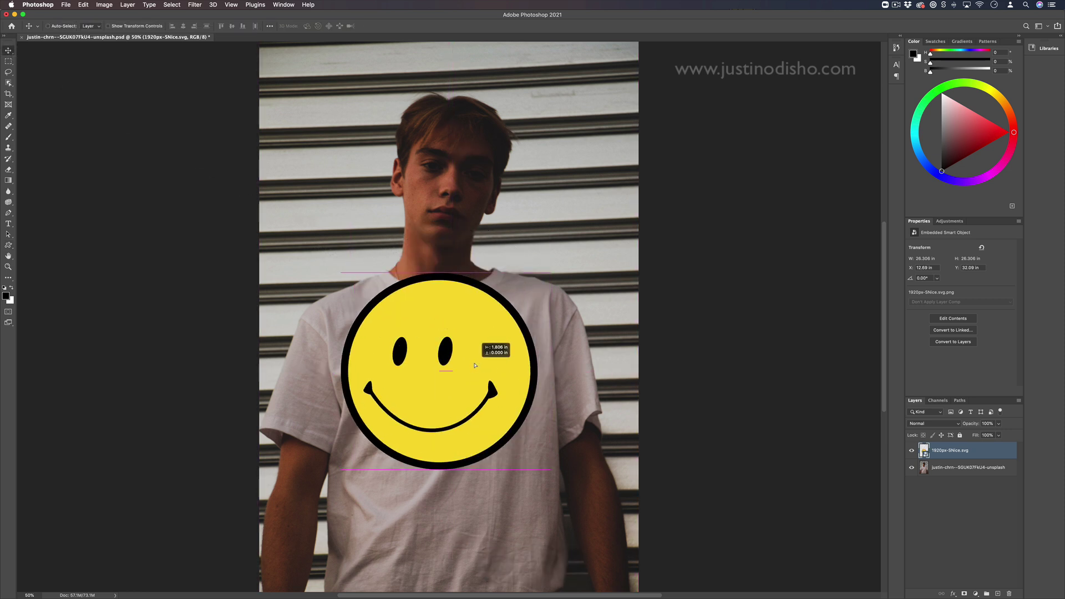
# - Scale the smiley down to about 67% on the chest
pyautogui.press('super+t')
pyautogui.moveTo(537, 272); pyautogui.dragTo(486, 338)
pyautogui.press('Return')
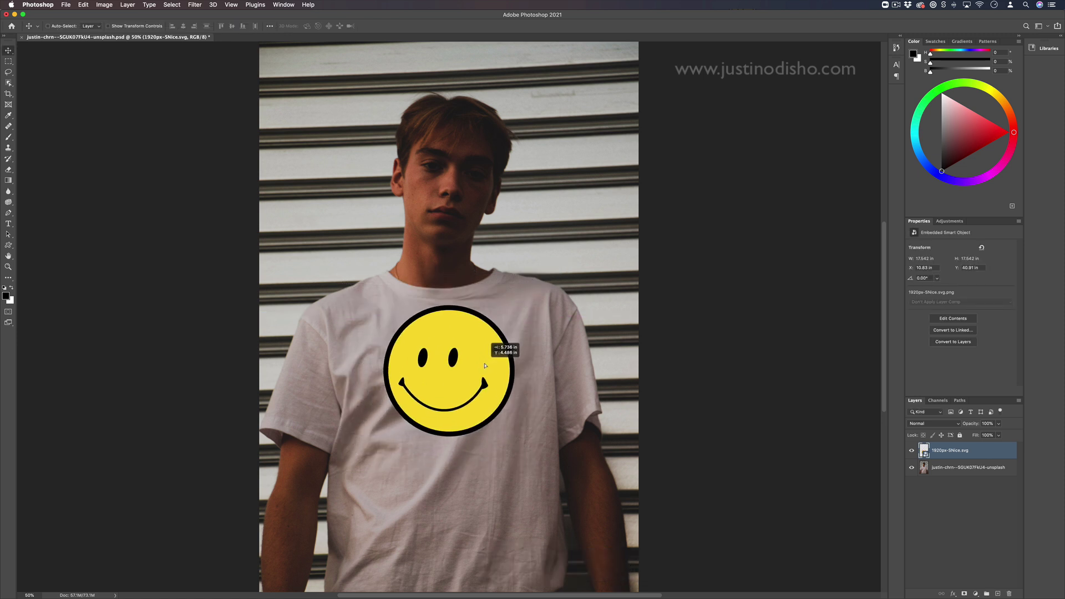
pyautogui.click(9, 245)
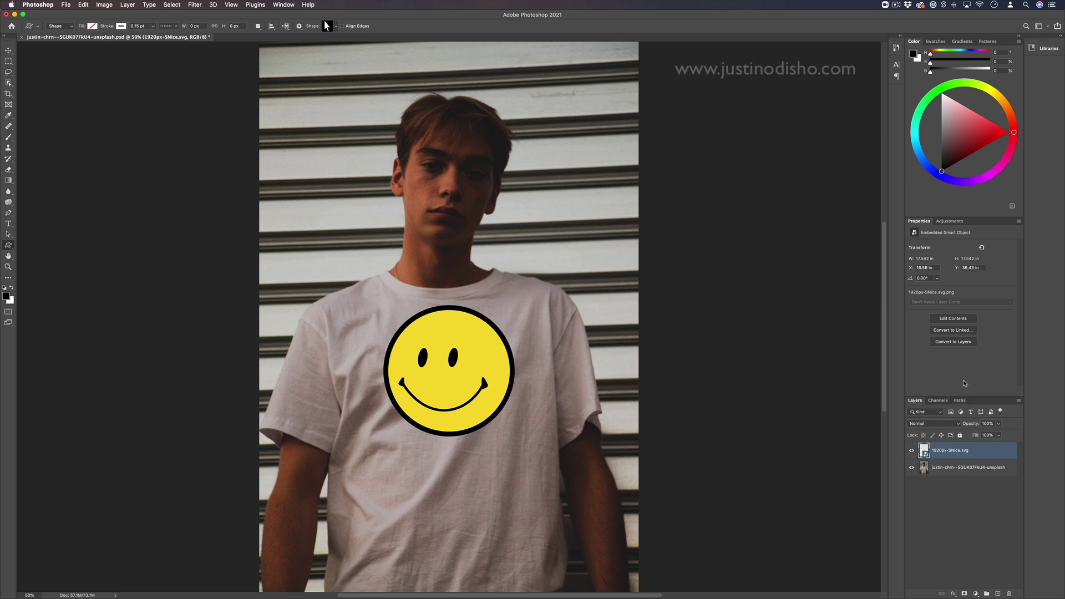
# - Hide the smiley, select the photo layer, and save as Tshirtdisplacement.psd in Downloads
pyautogui.click(911, 454)
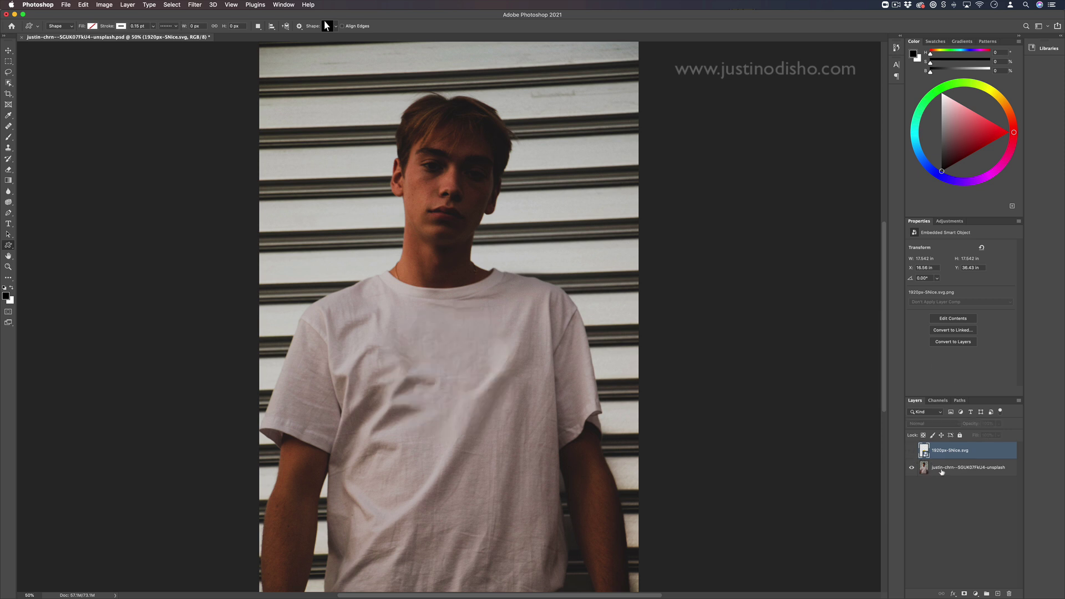
pyautogui.click(942, 470)
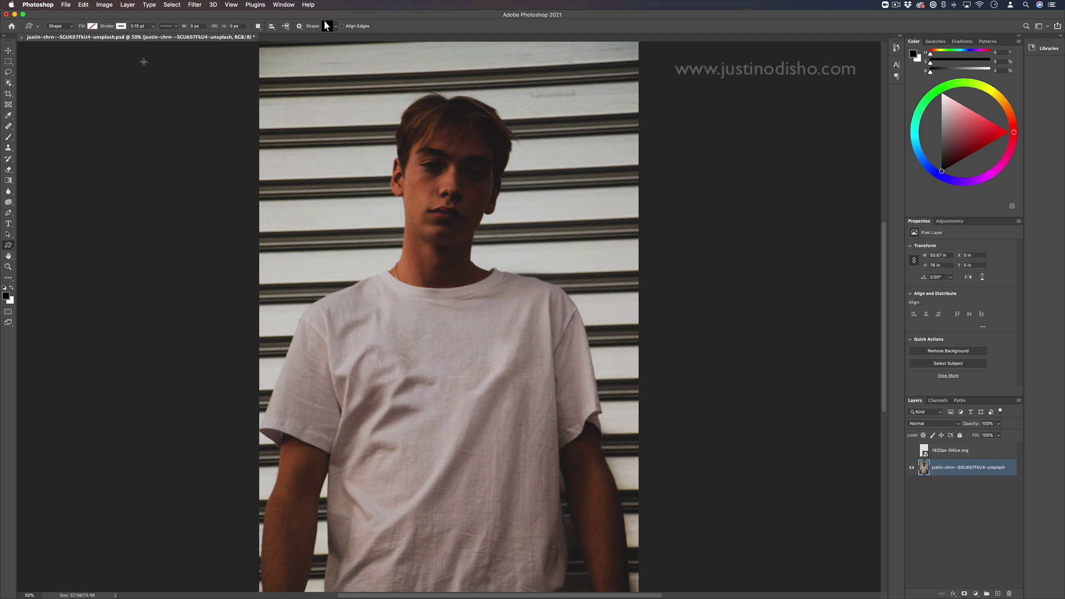
pyautogui.click(73, 6)
pyautogui.click(96, 101)
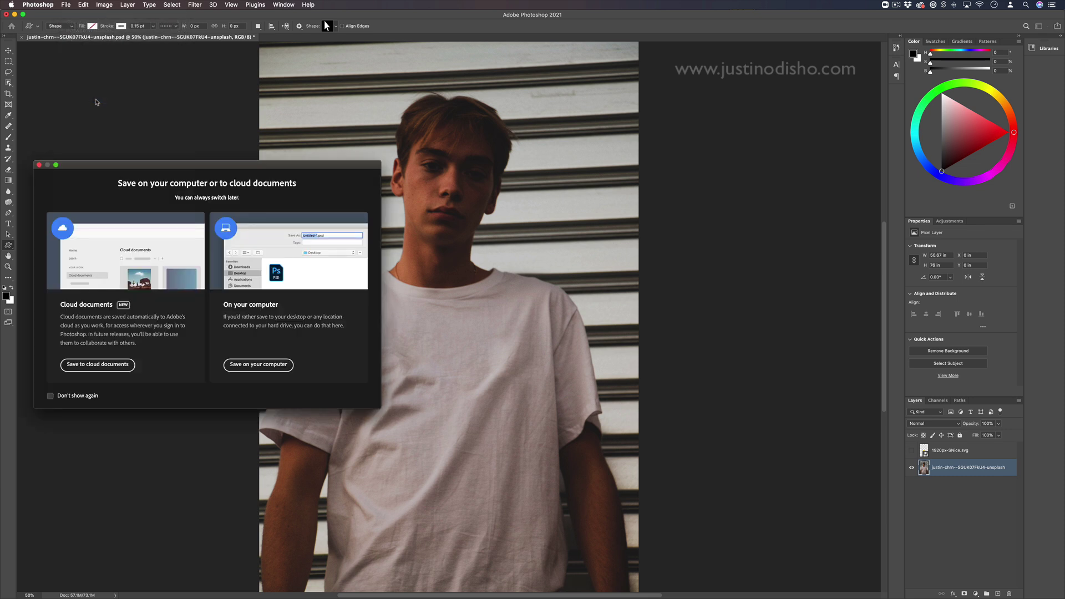
pyautogui.click(258, 365)
pyautogui.write('T')
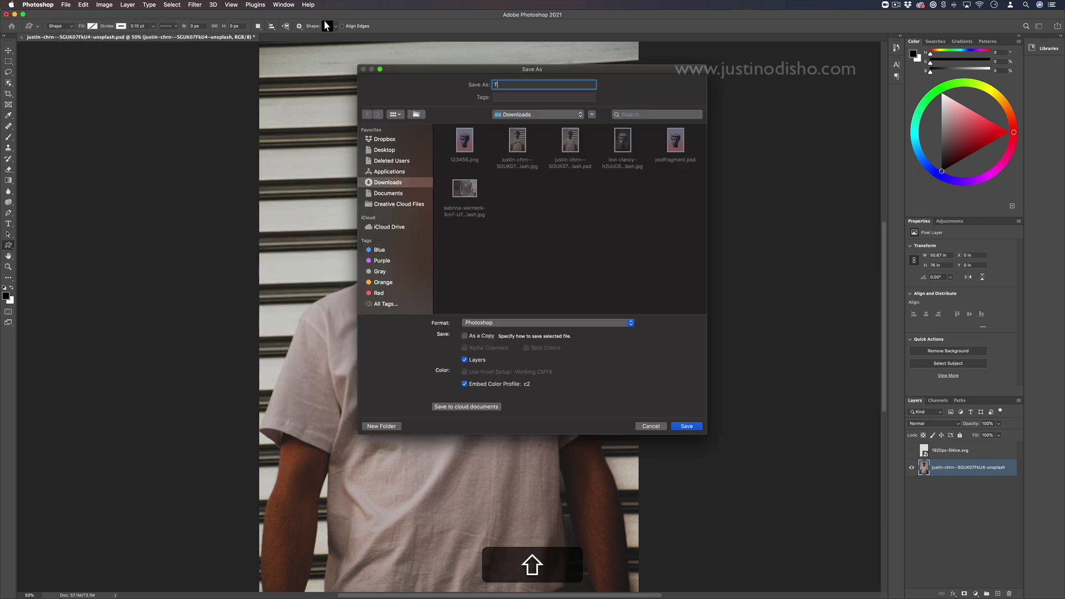
pyautogui.write('shirtdisplacement')
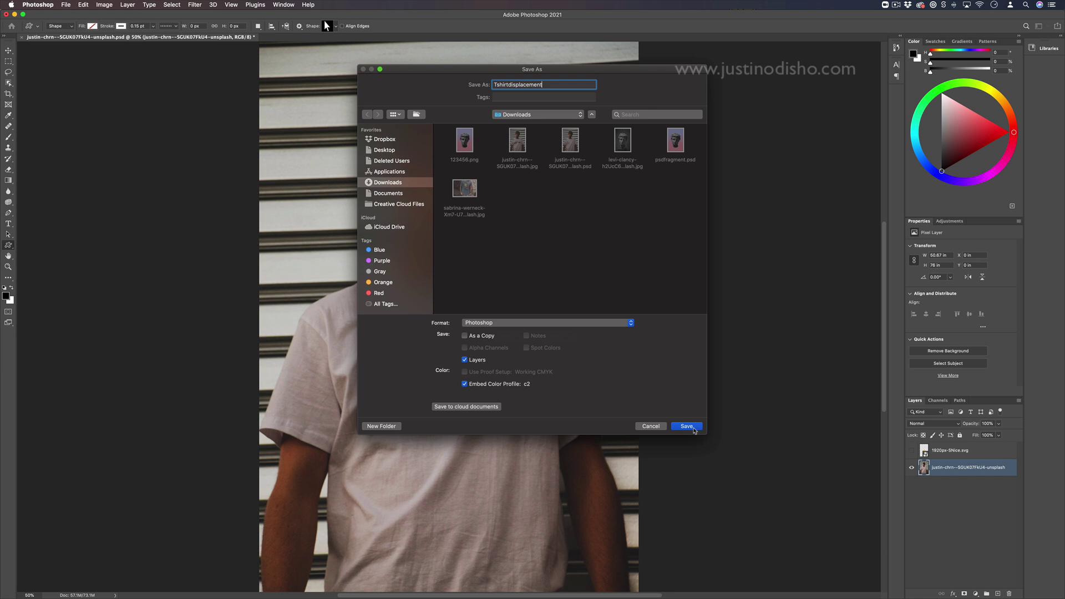
pyautogui.click(687, 426)
pyautogui.click(400, 157)
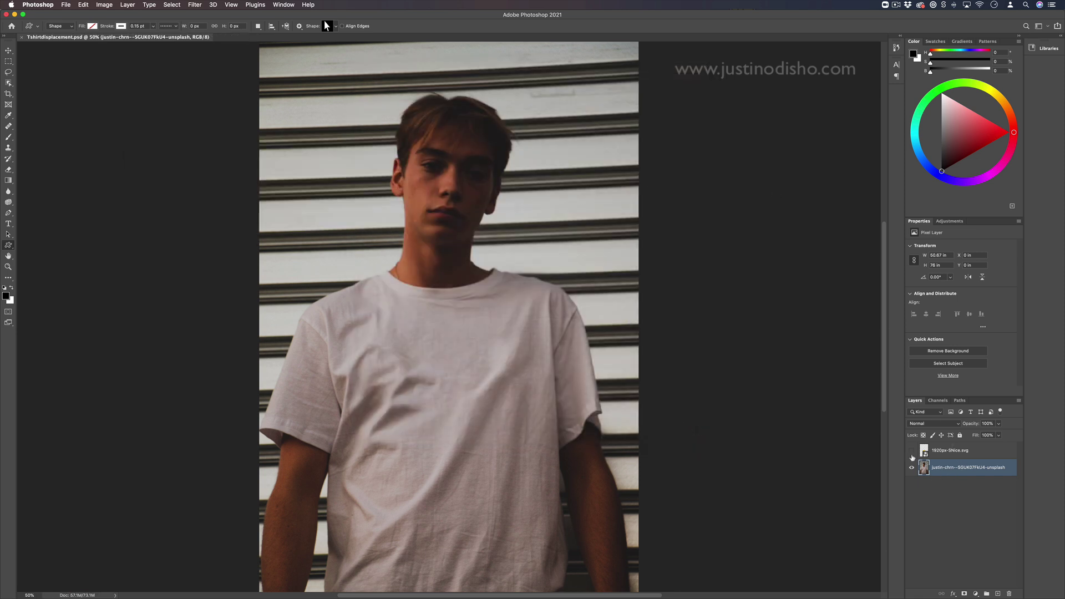
# - Show the smiley layer again and scale it down to about 56%
pyautogui.click(911, 451)
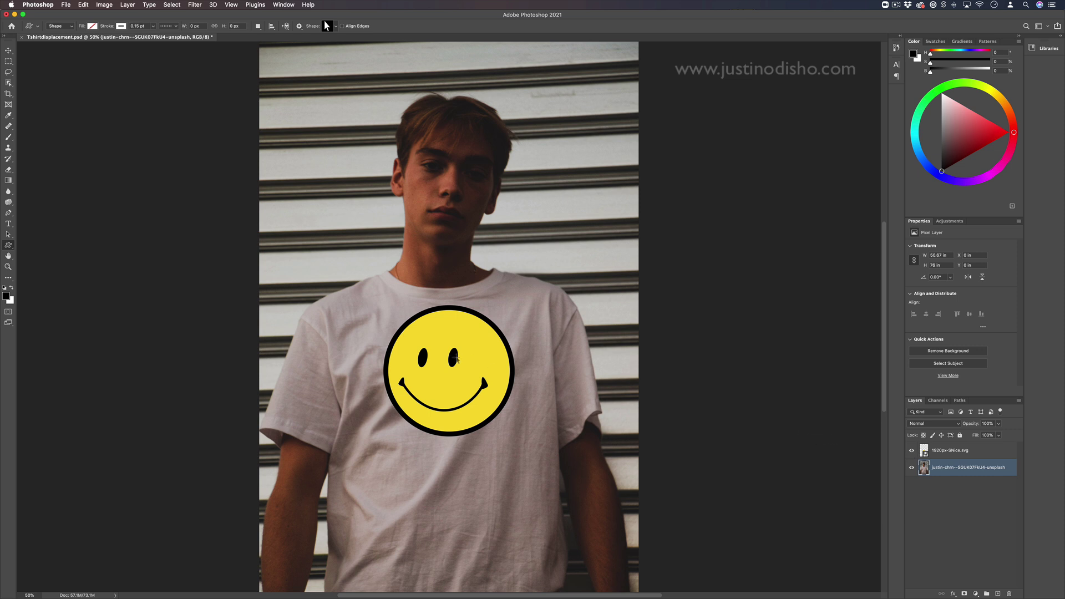
pyautogui.press('super+t')
pyautogui.press('Escape')
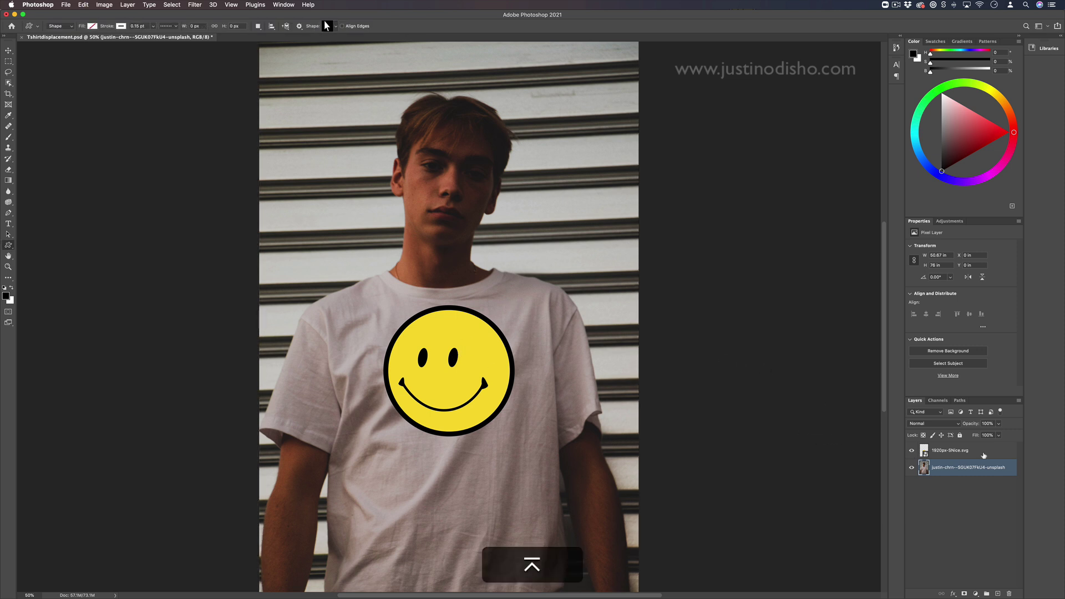
pyautogui.click(982, 452)
pyautogui.press('super+t')
pyautogui.moveTo(515, 304); pyautogui.dragTo(497, 327)
pyautogui.press('Return')
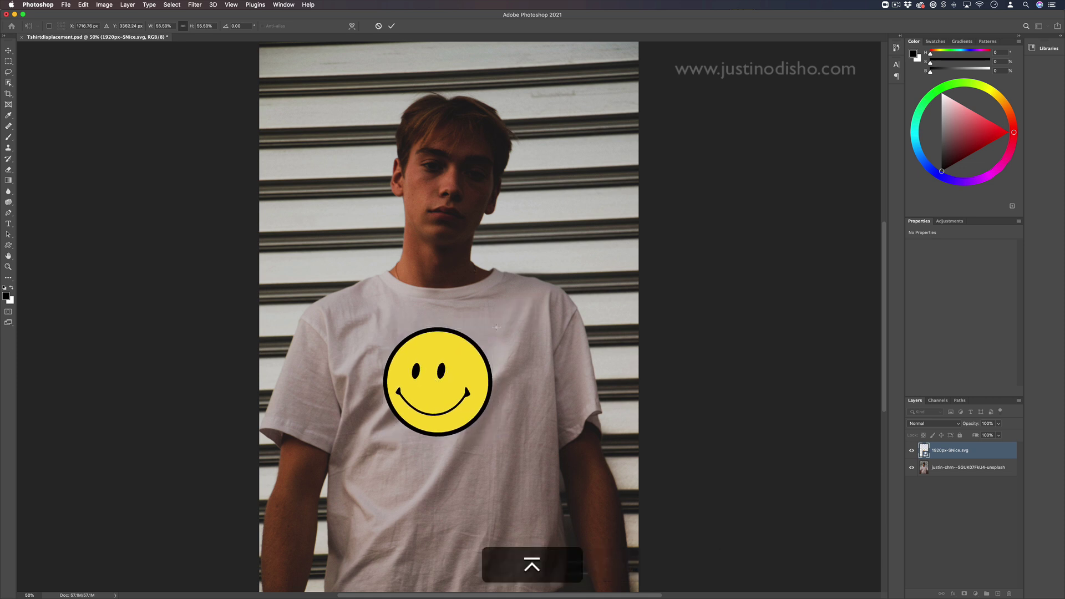
# - Move the smiley up and right, nudging it into the chest centre
pyautogui.press('v')
pyautogui.moveTo(469, 383)
pyautogui.mouseDown()
pyautogui.moveTo(472, 371)
pyautogui.moveTo(482, 384)
pyautogui.mouseUp()
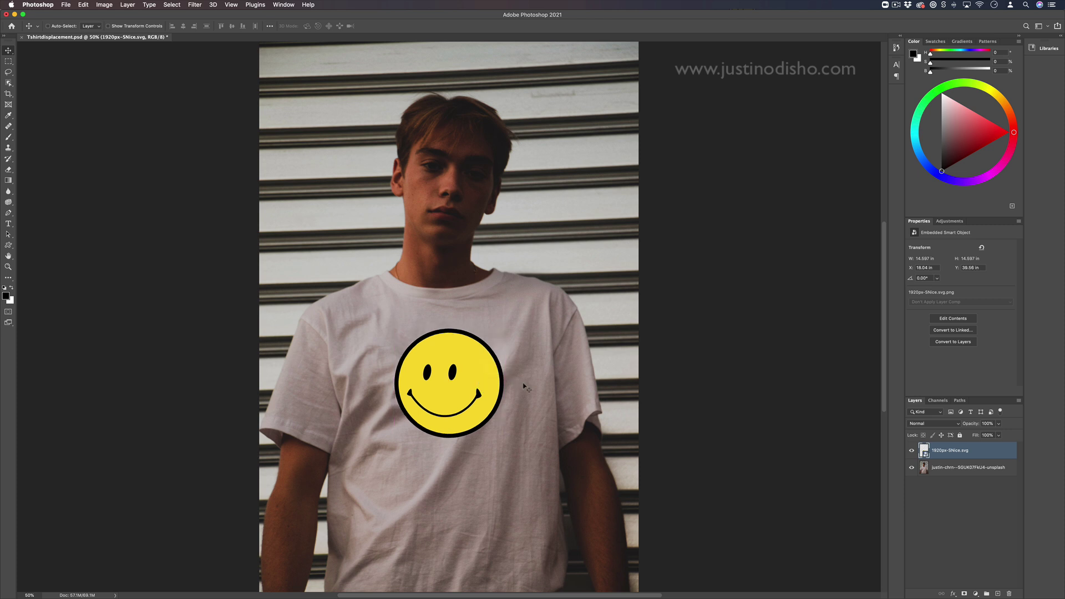
pyautogui.press('Left')
pyautogui.press('Up')
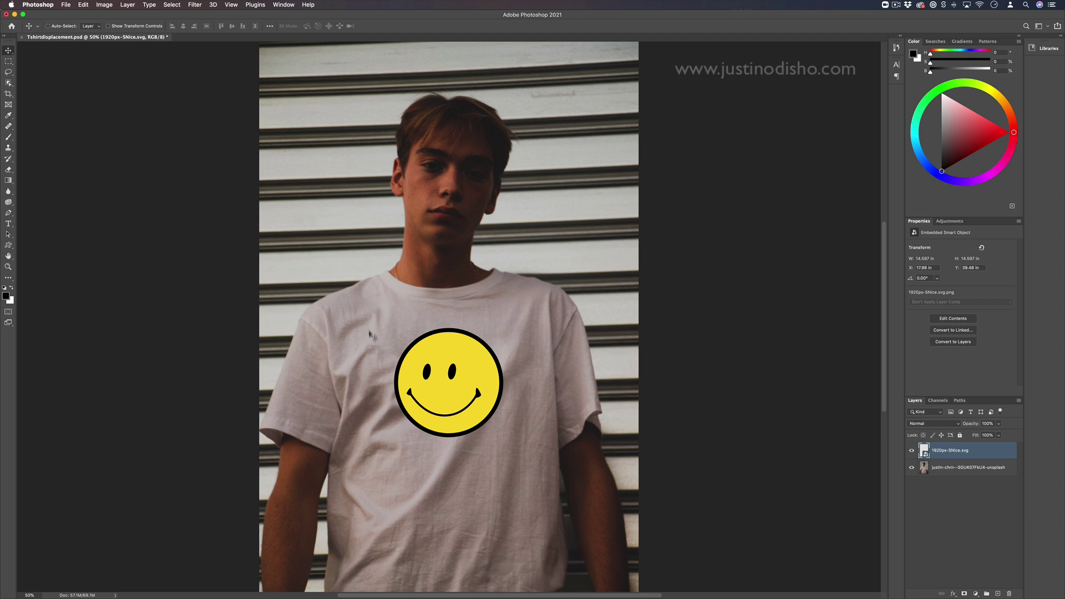
# - Apply a Displace filter with scale 25 using Tshirtdisplacement.psd as the map
pyautogui.click(195, 4)
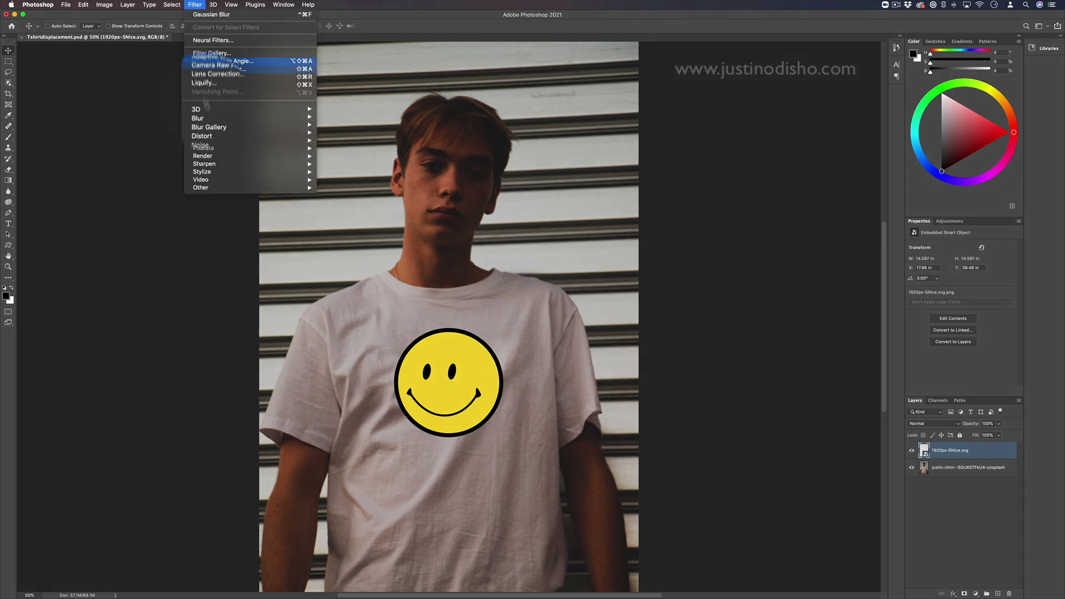
pyautogui.moveTo(222, 132)
pyautogui.click(350, 134)
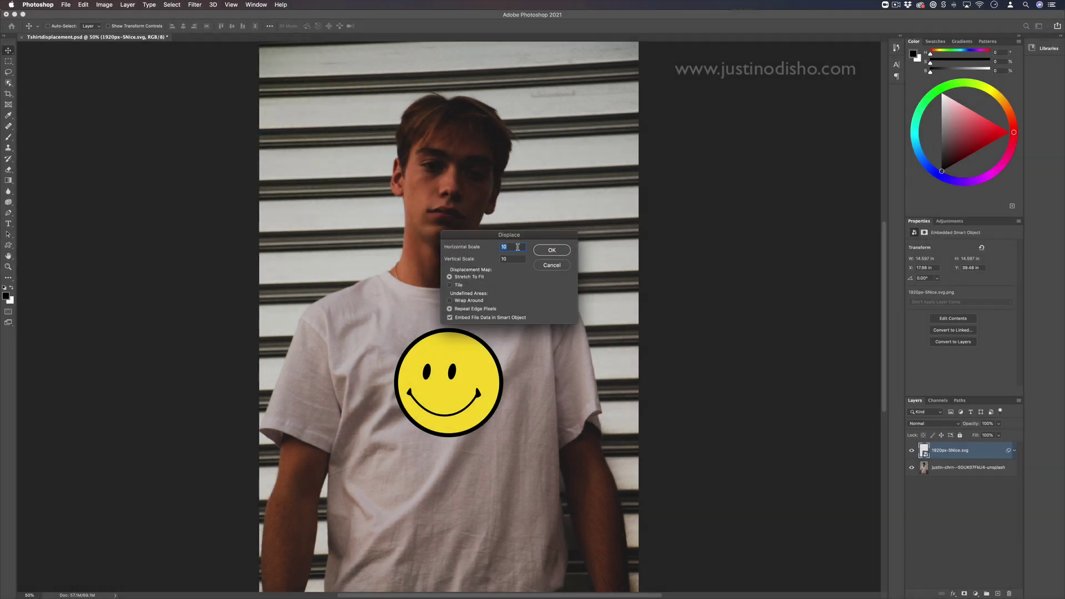
pyautogui.write('25')
pyautogui.click(559, 252)
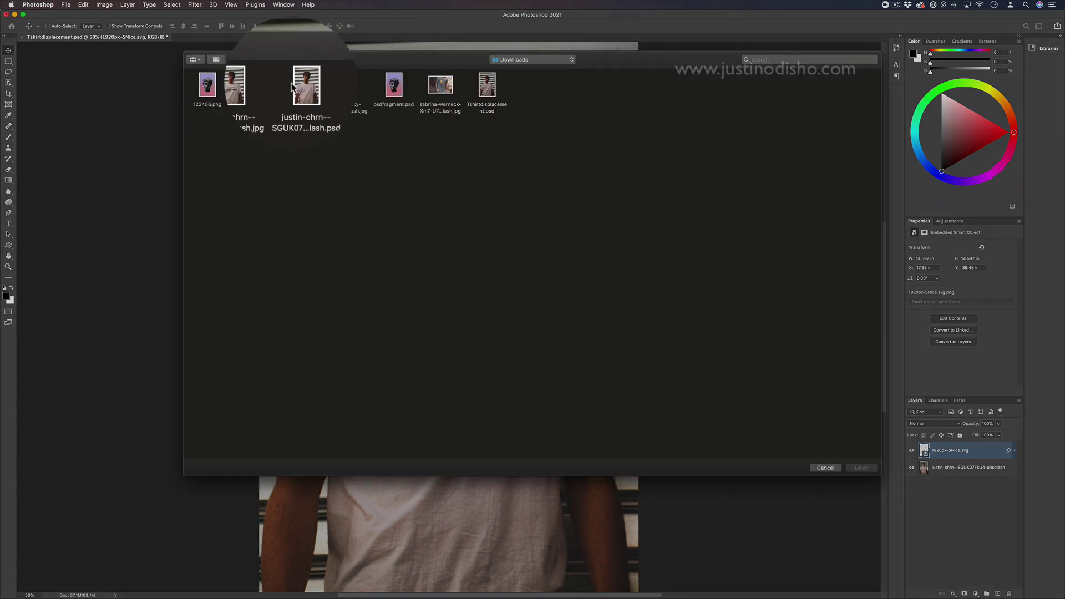
pyautogui.click(301, 86)
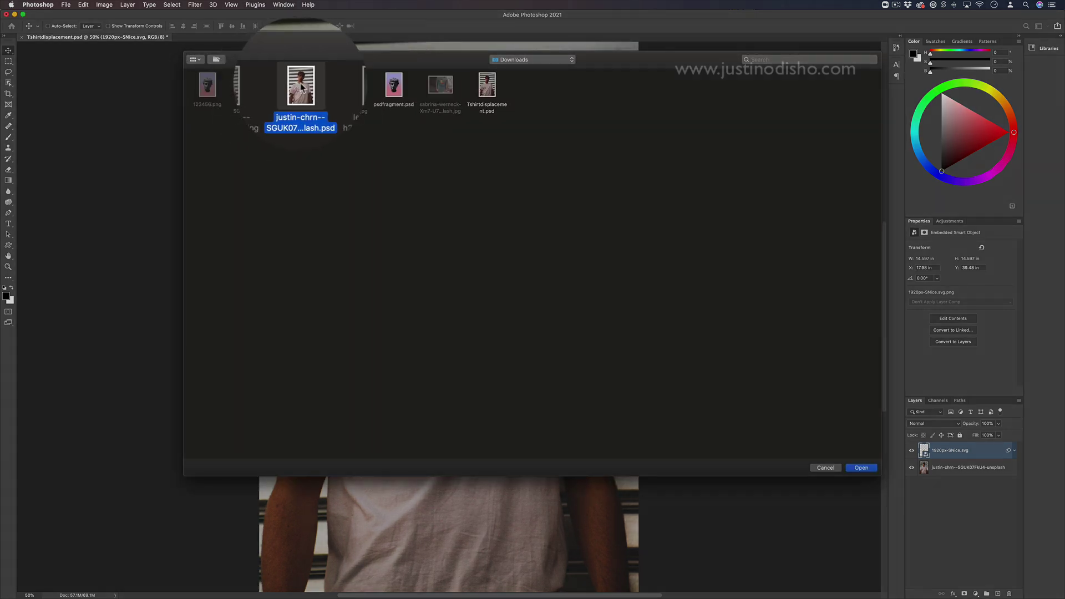
pyautogui.click(488, 85)
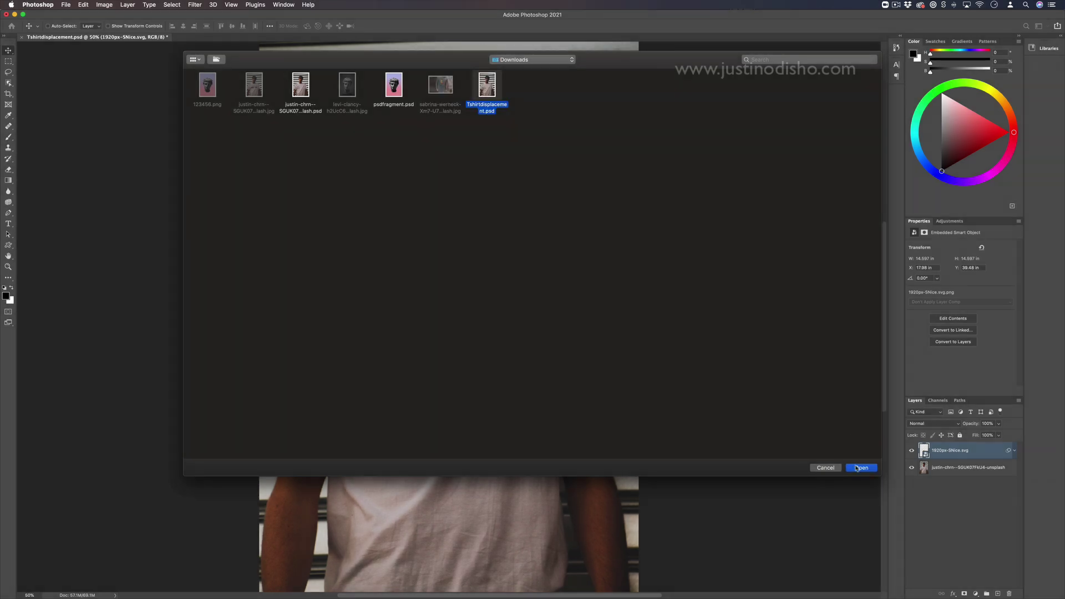
pyautogui.click(861, 468)
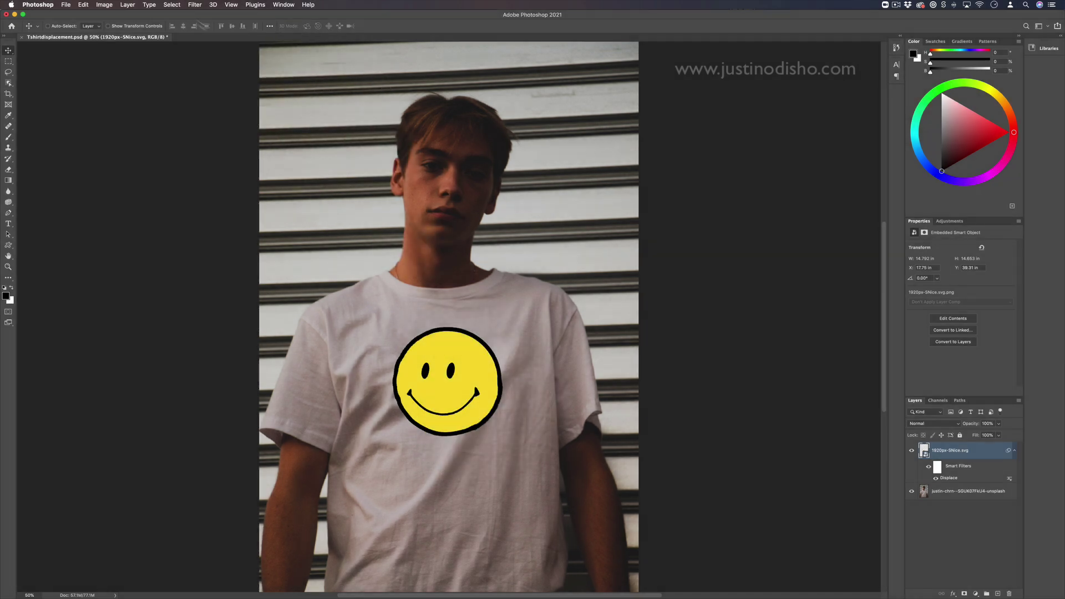
# - Apply a second Displace with horizontal scale 5, again mapped to Tshirtdisplacement.psd
pyautogui.click(172, 5)
pyautogui.moveTo(194, 4)
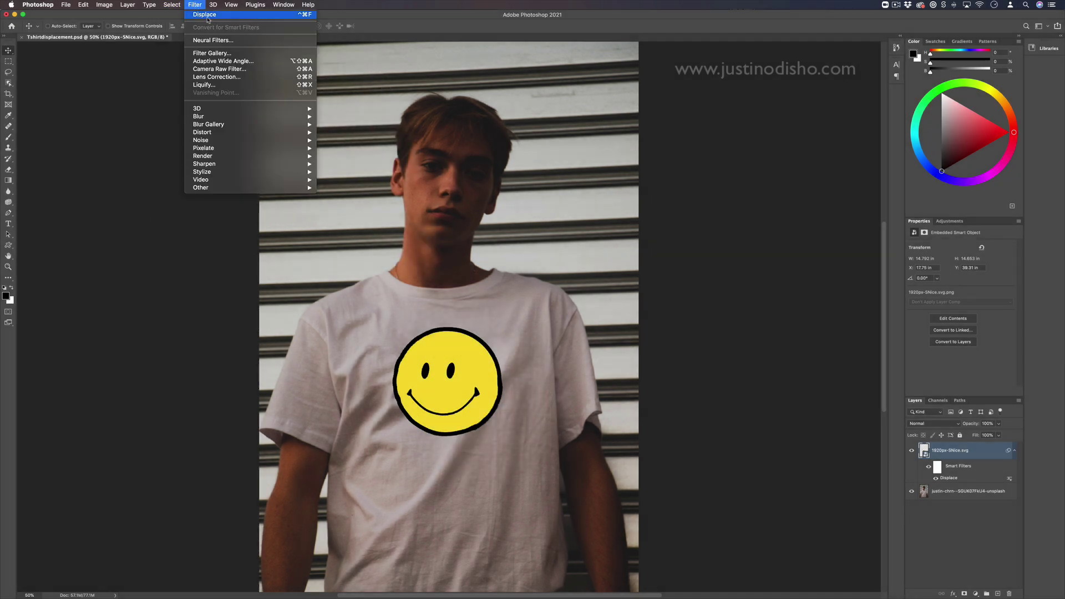
pyautogui.moveTo(200, 124)
pyautogui.click(344, 124)
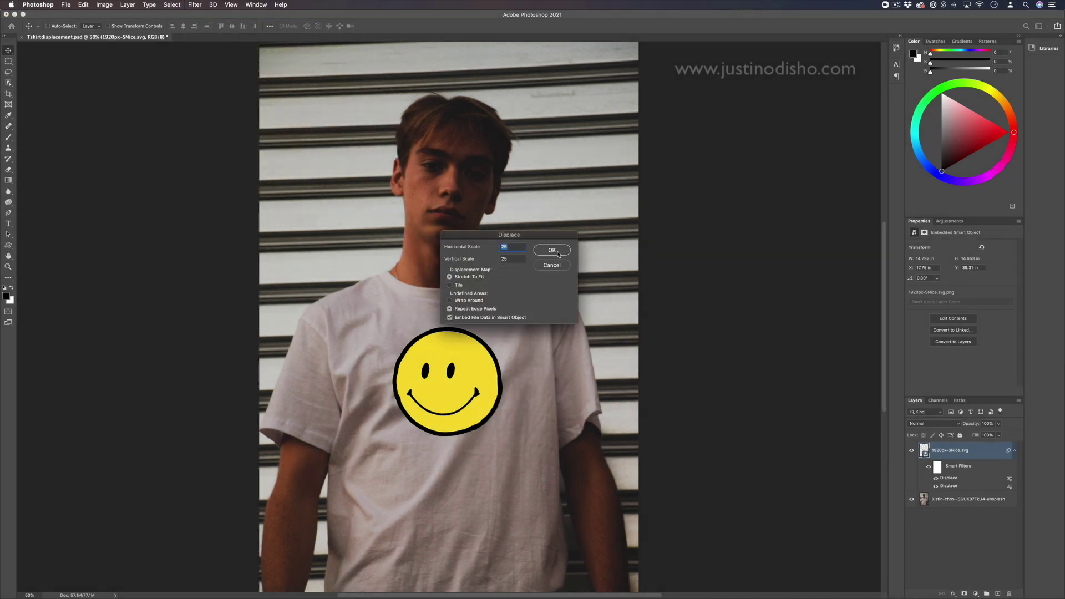
pyautogui.write('5')
pyautogui.doubleClick(499, 261)
pyautogui.click(553, 249)
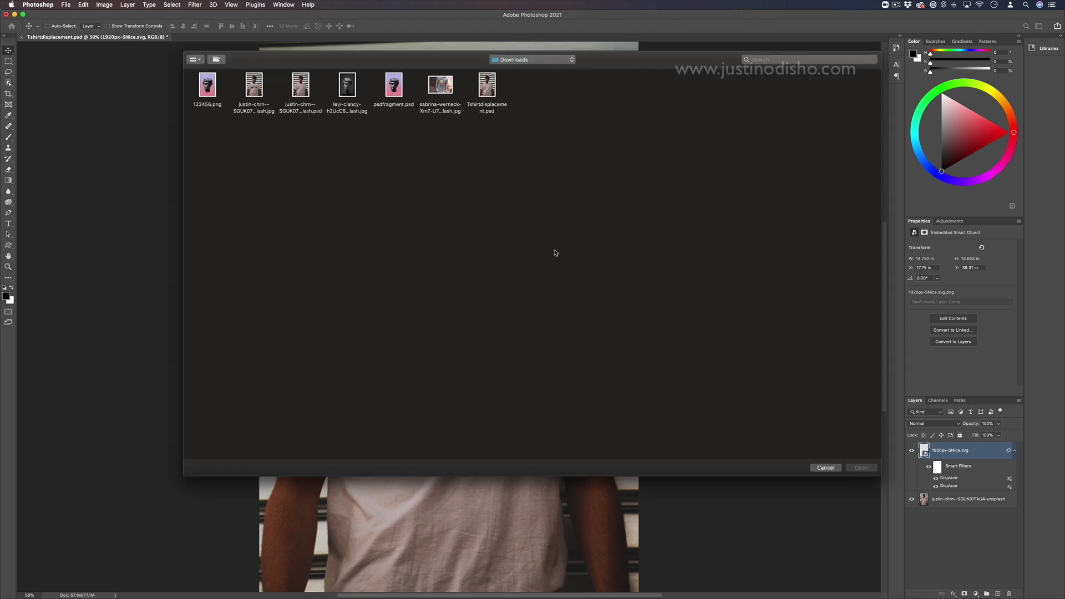
pyautogui.doubleClick(493, 108)
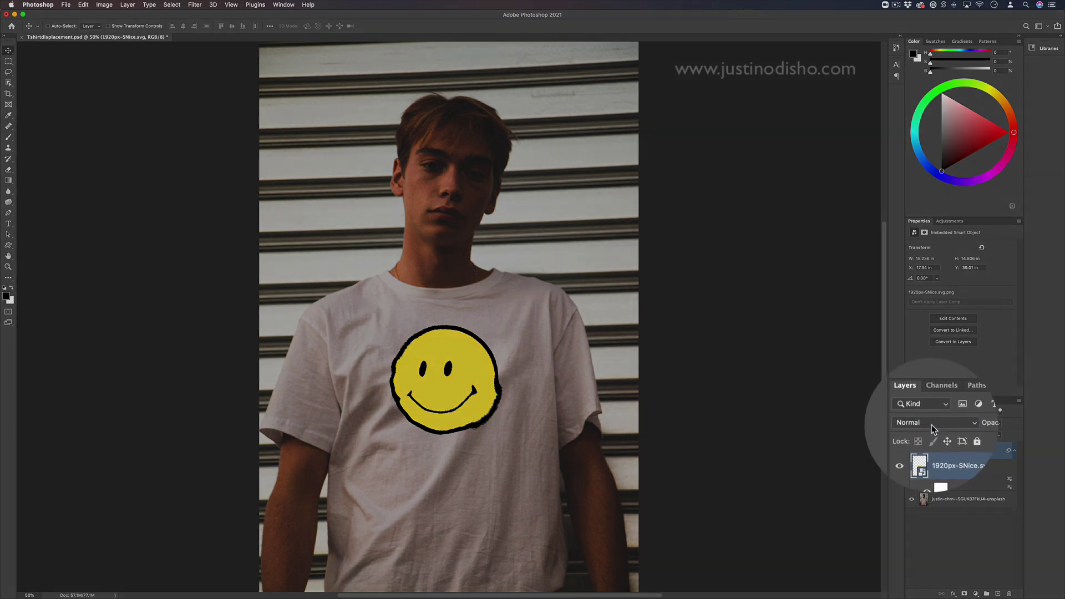
# - Set the smiley to Multiply and split Underlying Layer Blend If to 72/140 and 170/206
pyautogui.click(931, 427)
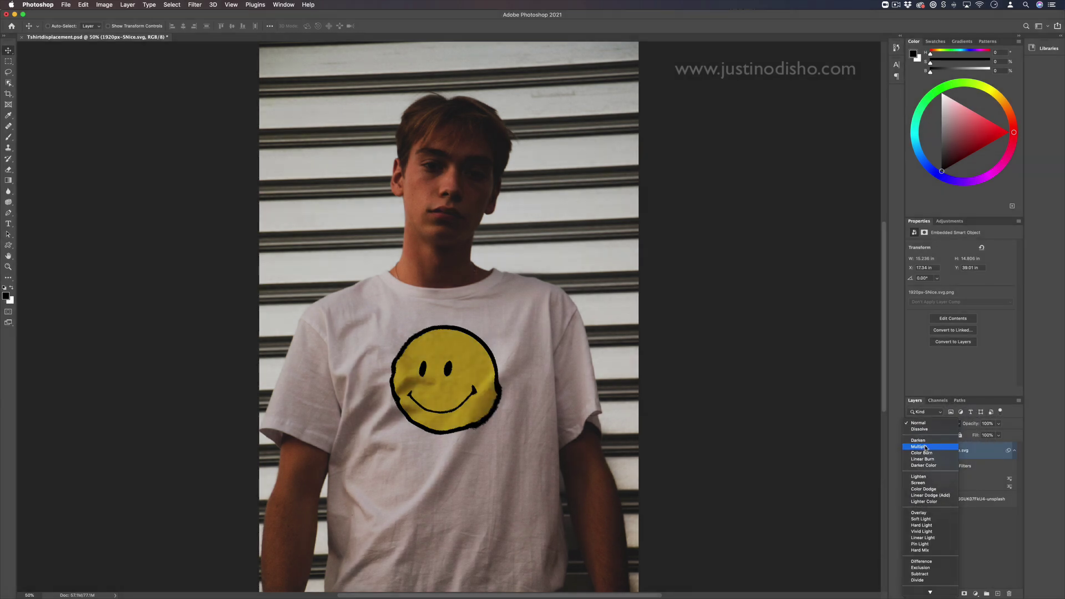
pyautogui.click(925, 447)
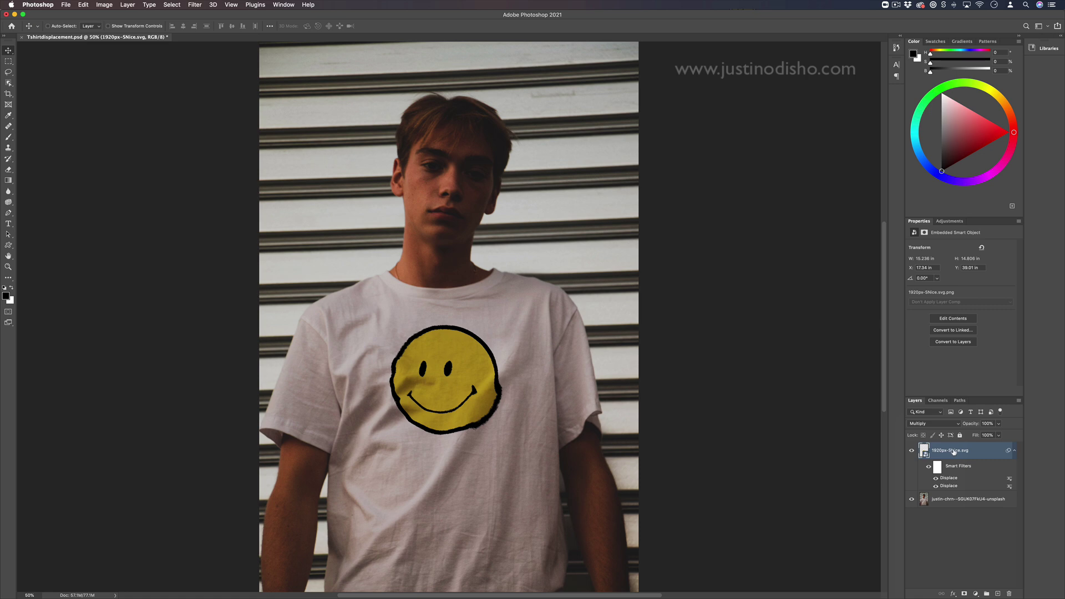
pyautogui.rightClick(954, 452)
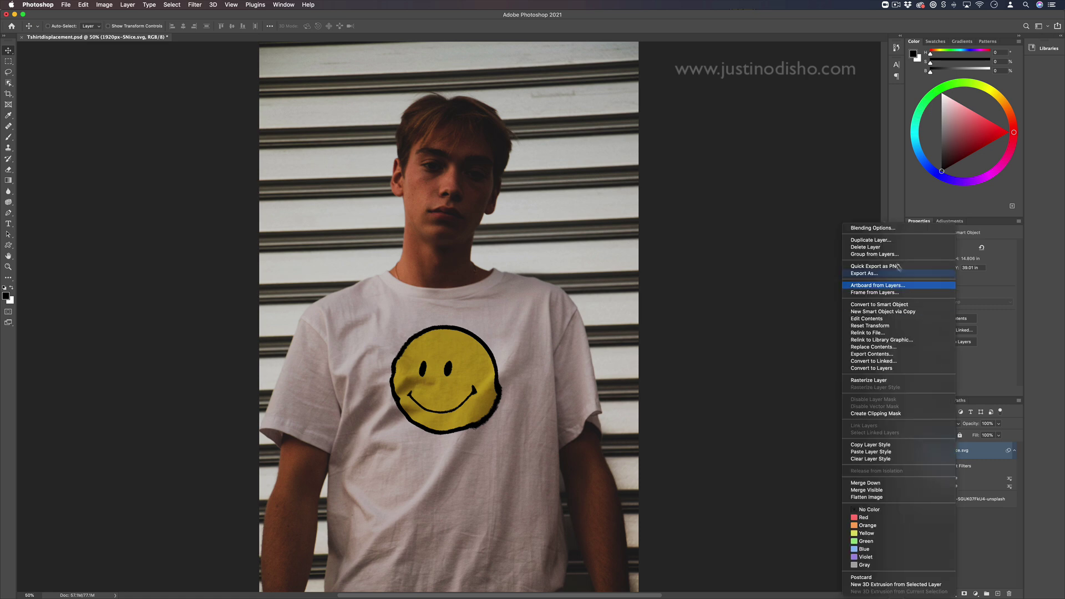
pyautogui.click(882, 228)
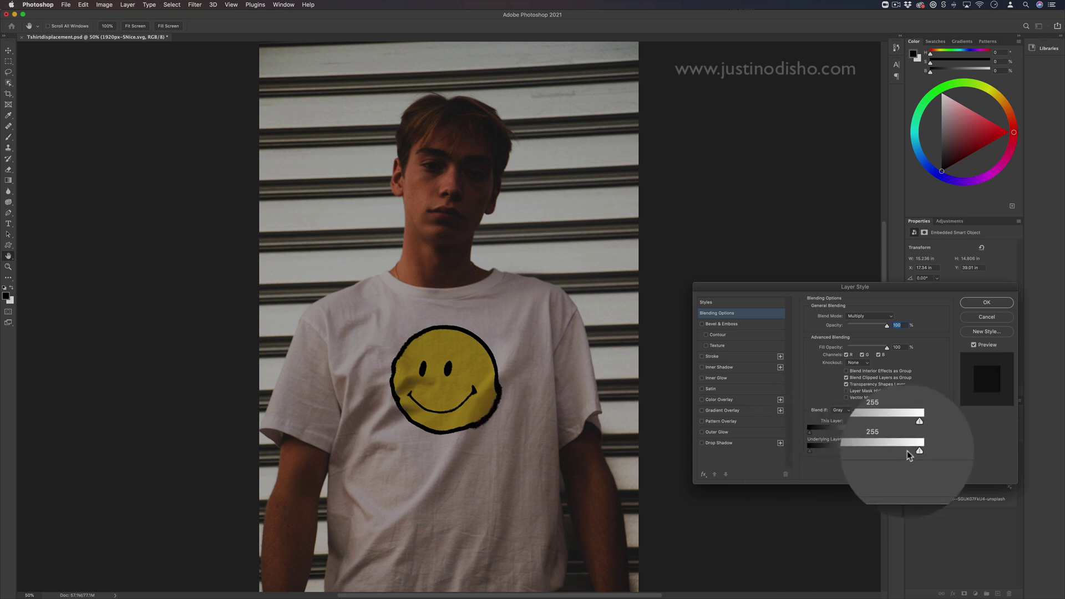
pyautogui.moveTo(915, 452); pyautogui.dragTo(883, 452)
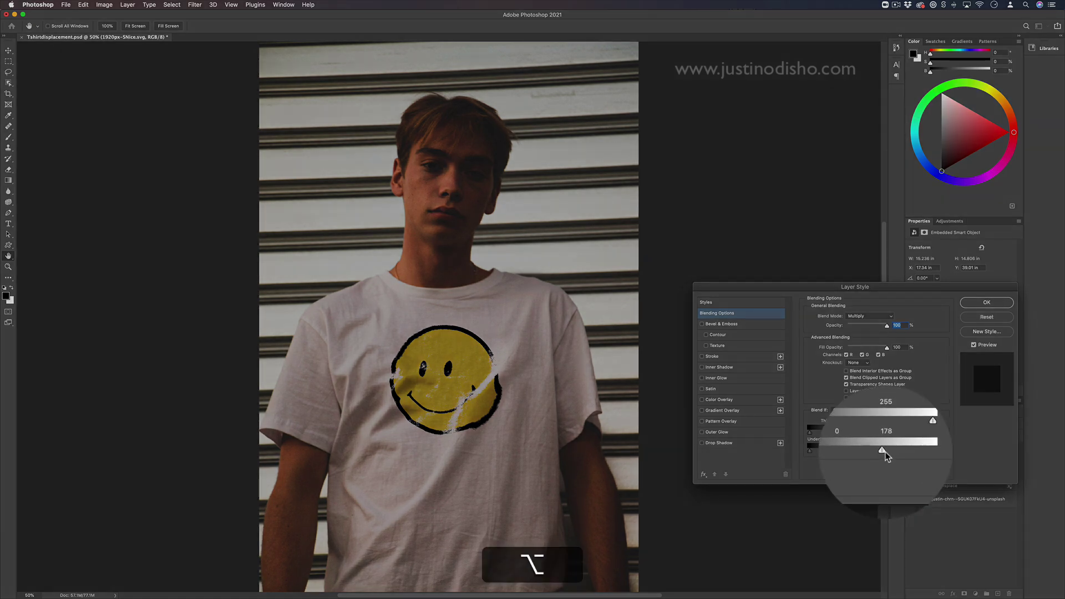
pyautogui.moveTo(884, 451)
pyautogui.keyDown('alt'); pyautogui.mouseDown()
pyautogui.moveTo(899, 451)
pyautogui.moveTo(880, 450)
pyautogui.mouseUp(); pyautogui.keyUp('alt')
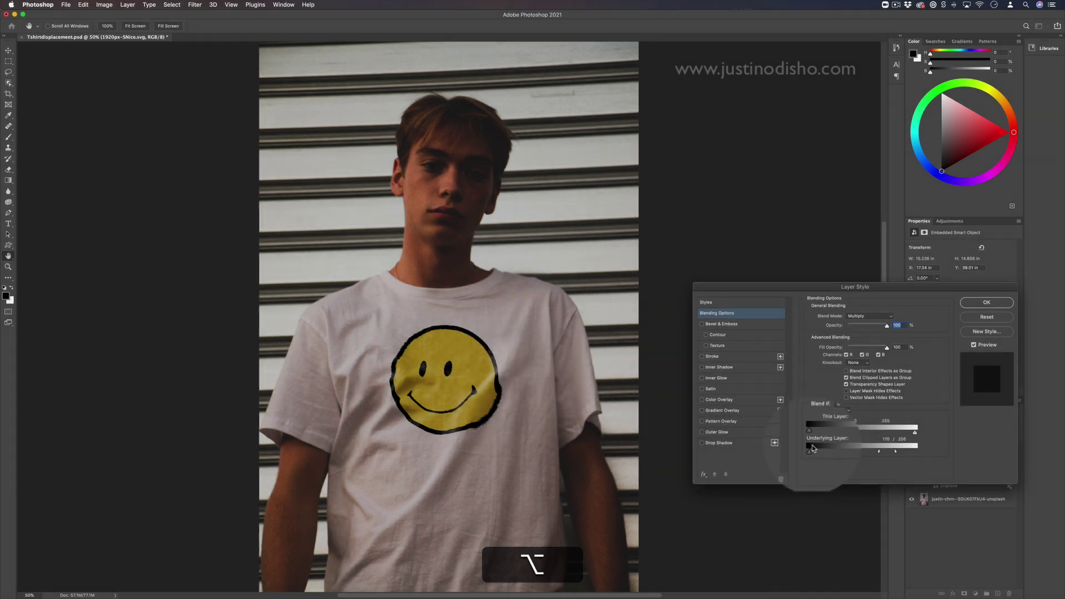
pyautogui.keyDown('alt'); pyautogui.moveTo(810, 451); pyautogui.dragTo(840, 453); pyautogui.keyUp('alt')
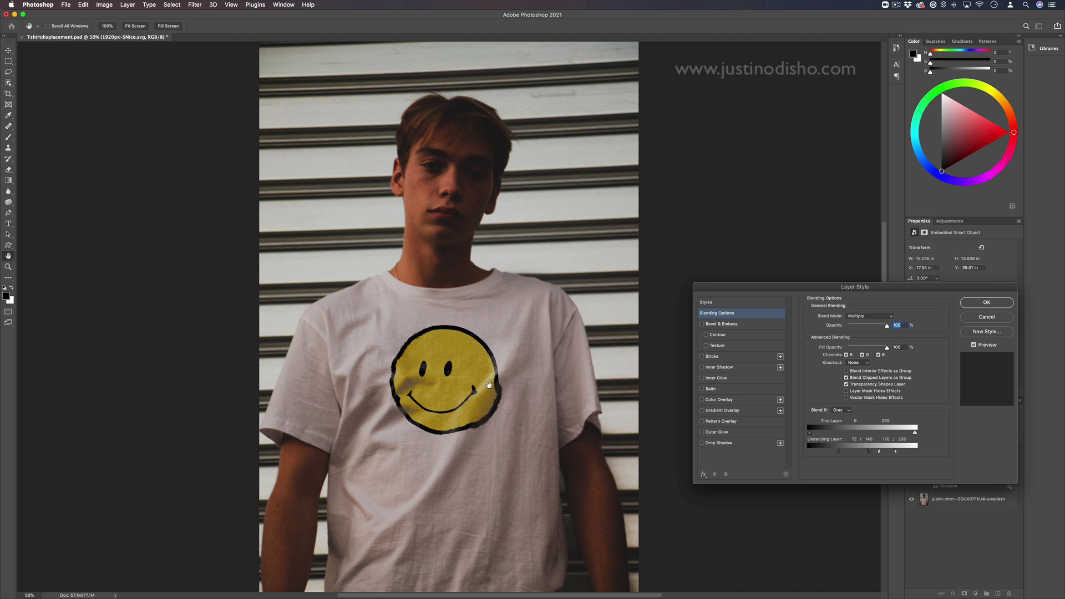
pyautogui.click(996, 304)
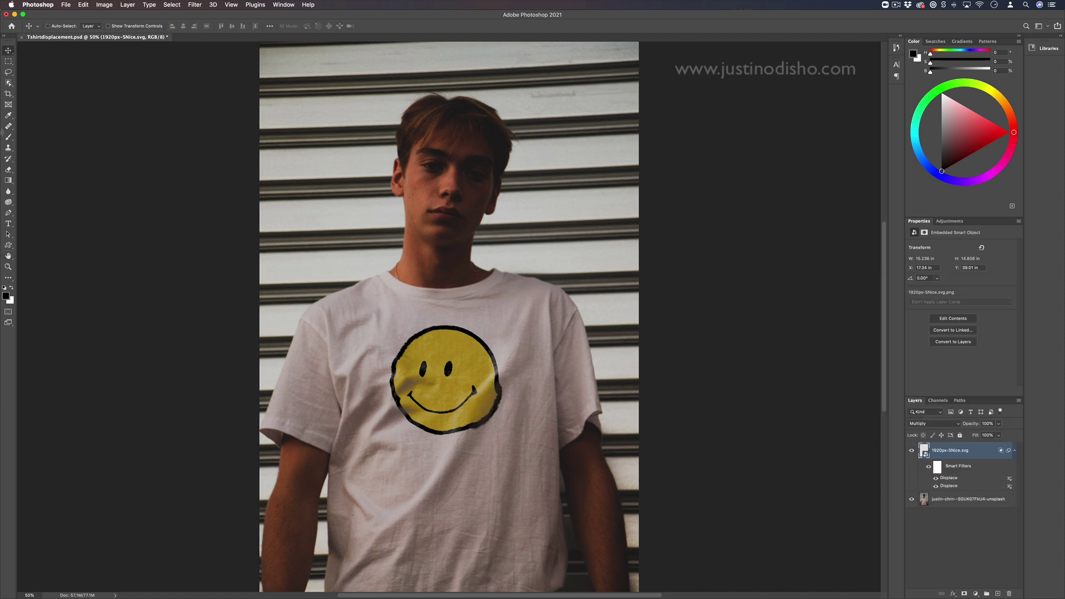
# - Use the Blur tool on the smiley and accept rasterizing the layer
pyautogui.click(9, 191)
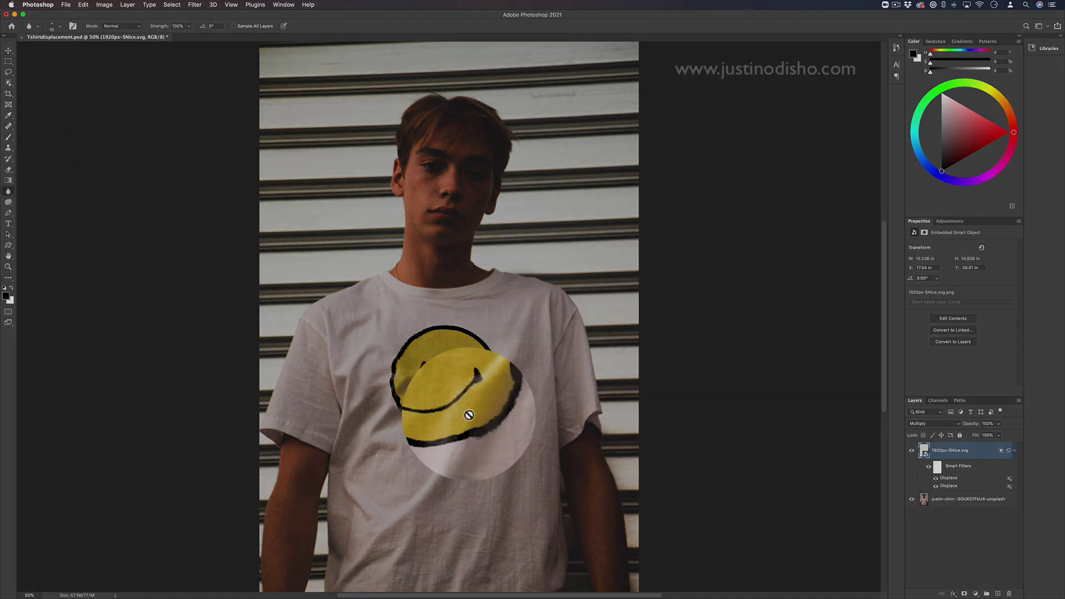
pyautogui.click(469, 415)
pyautogui.click(597, 187)
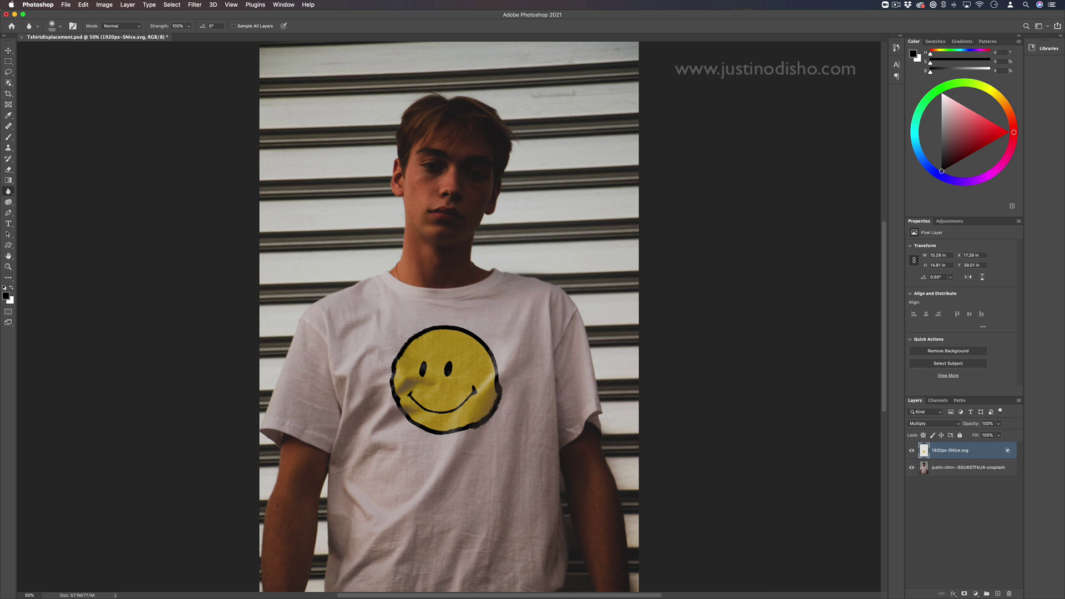
# - Add 0.10% Uniform, Monochromatic noise to the smiley layer
pyautogui.click(196, 4)
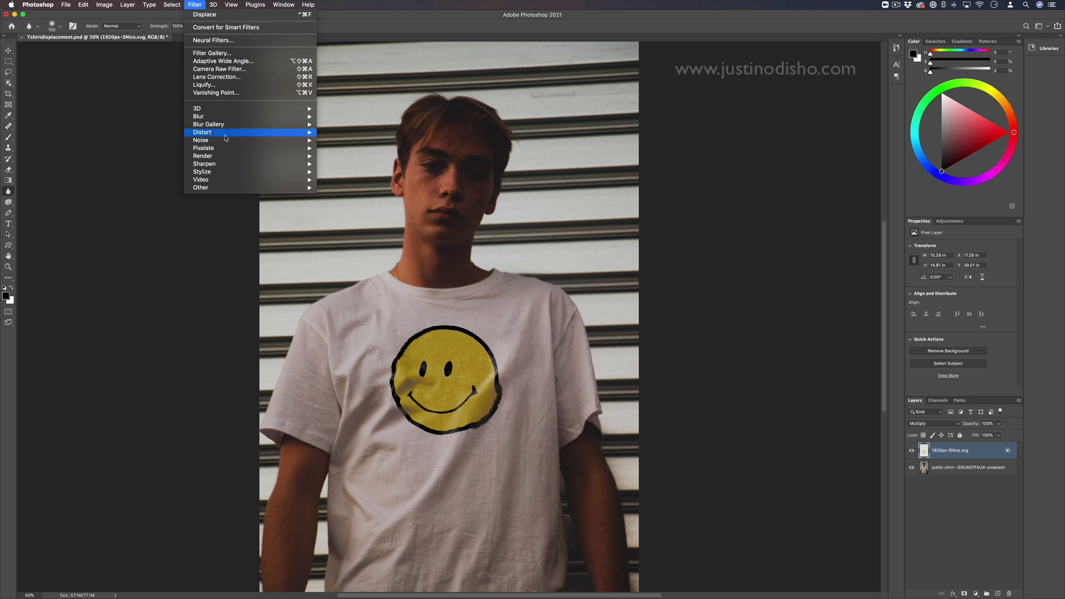
pyautogui.moveTo(238, 140)
pyautogui.click(341, 140)
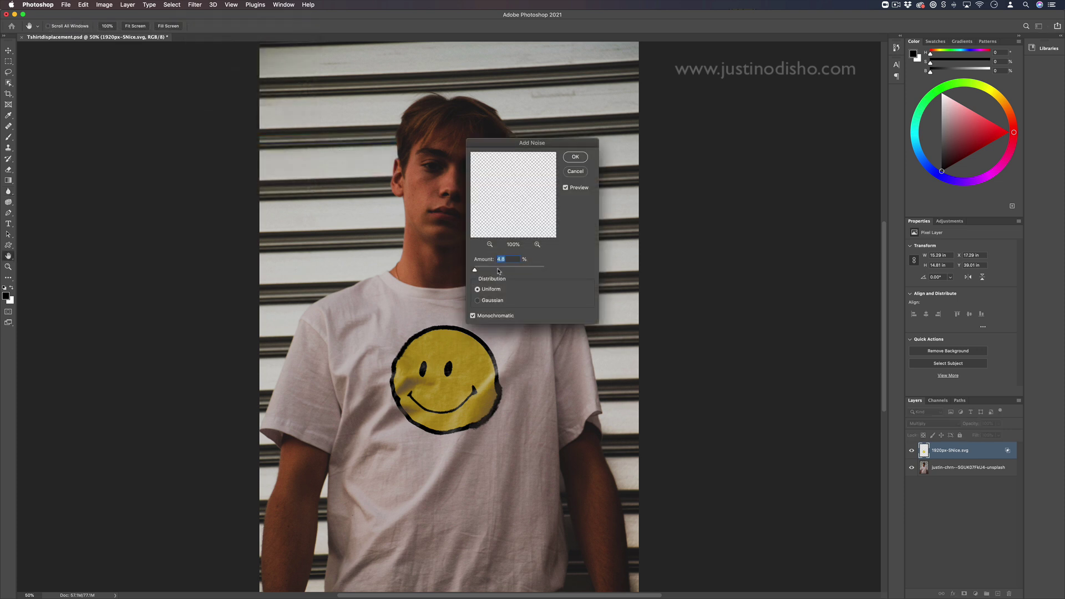
pyautogui.moveTo(478, 270); pyautogui.dragTo(474, 271)
pyautogui.click(574, 157)
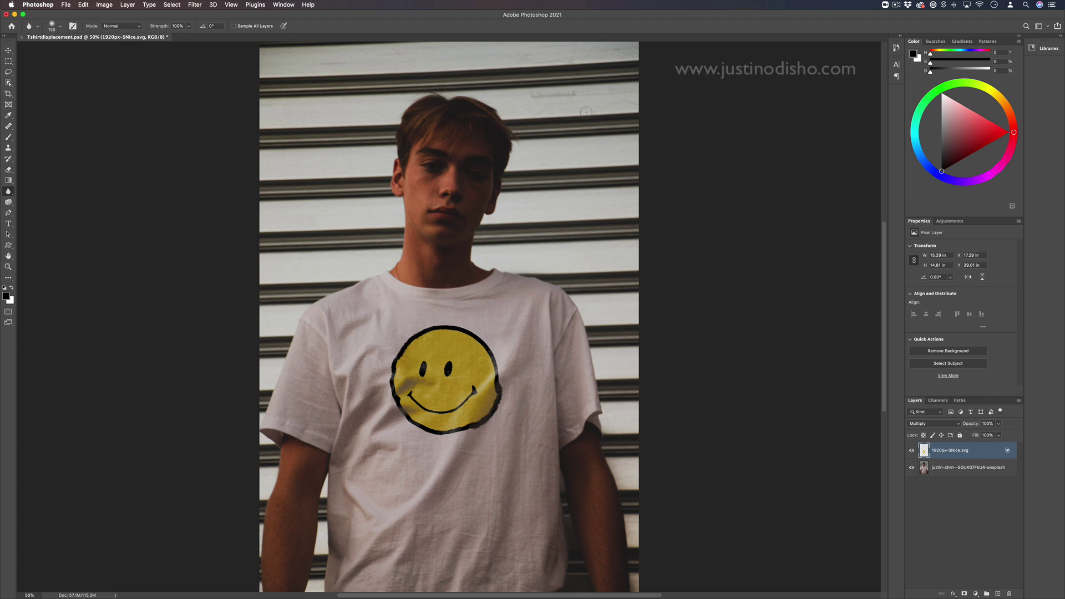
pyautogui.click(912, 452)
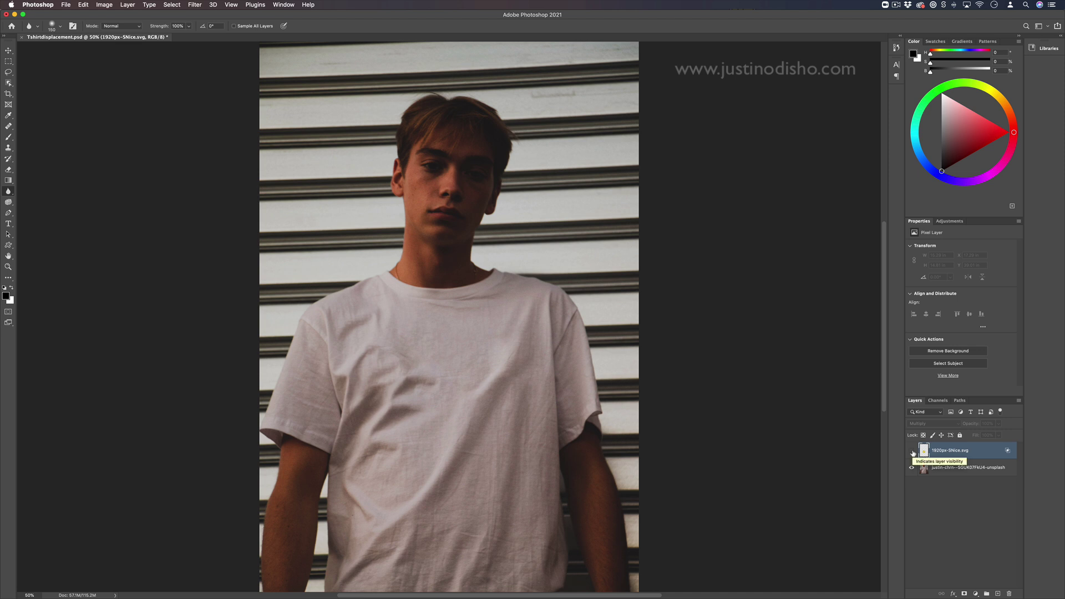
pyautogui.click(913, 452)
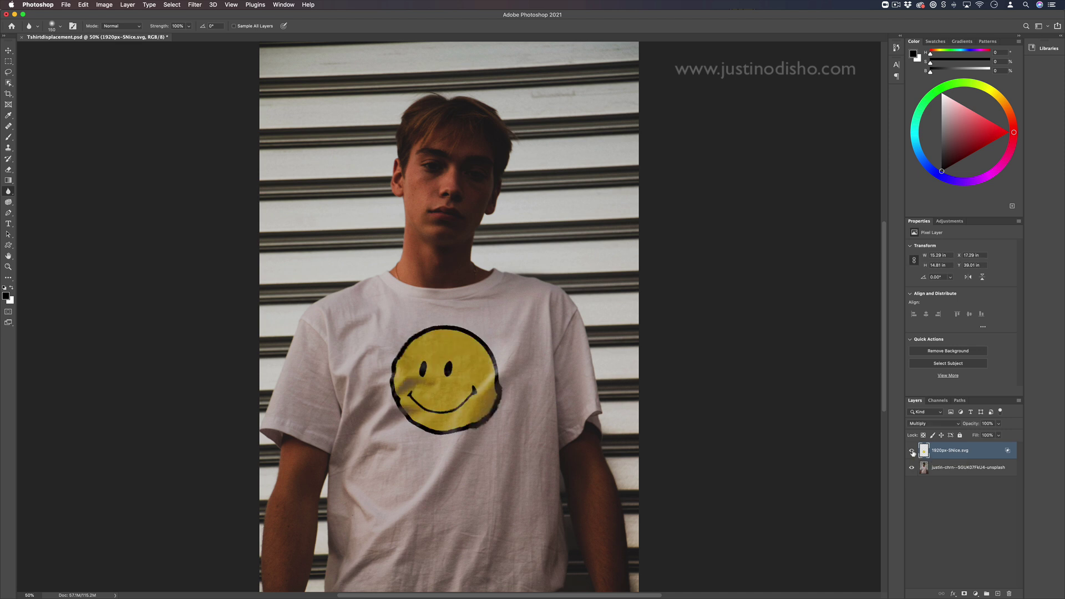